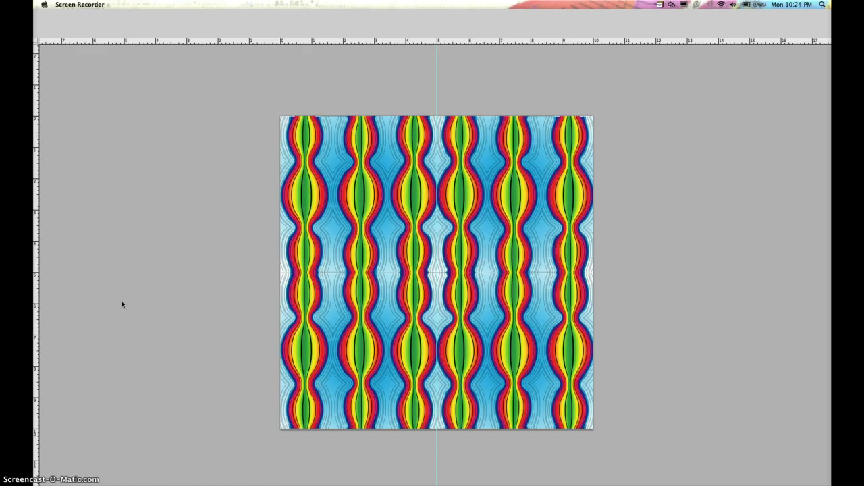
- Switch to the Practice2.psd document with the black-and-white line pattern
left_click(123, 305)
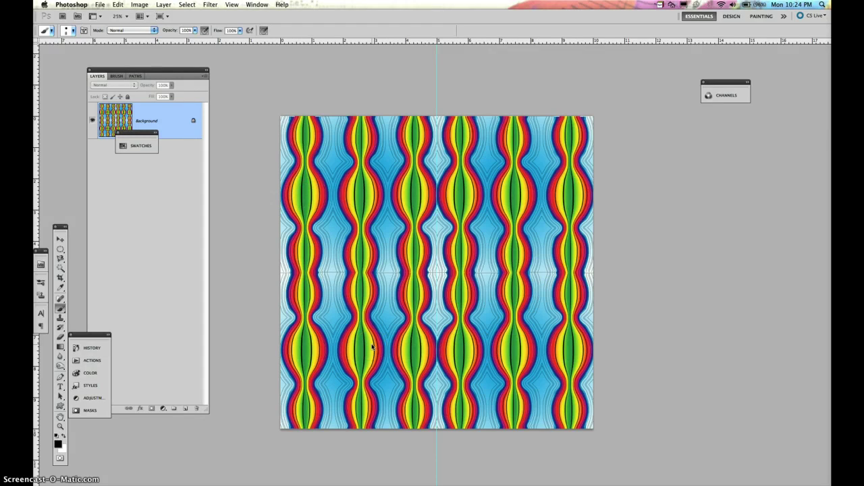
left_click(257, 4)
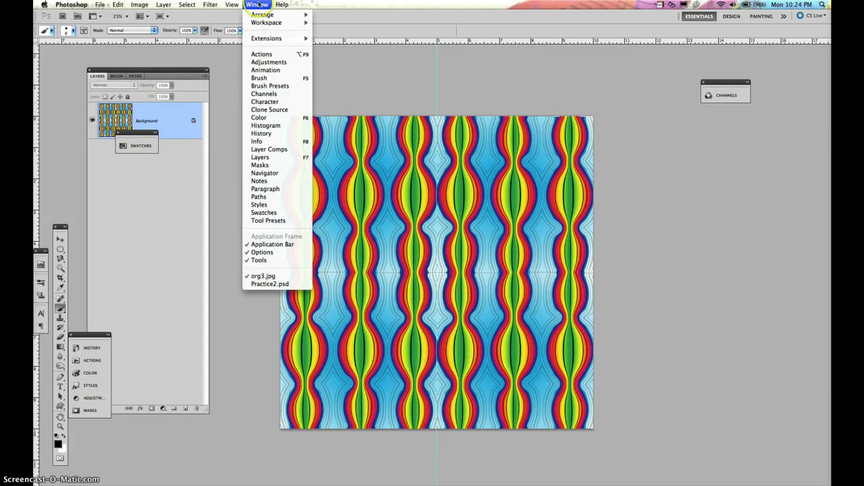
left_click(257, 285)
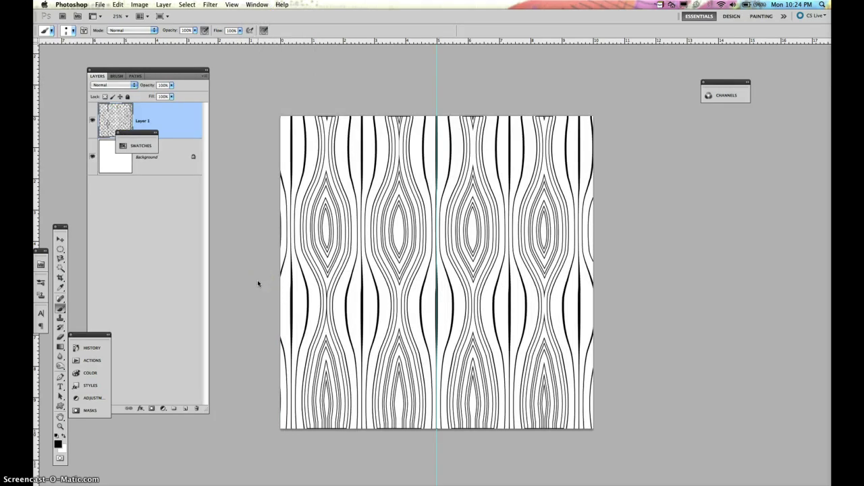
- Create a new 10 × 10 inch, 300 ppi RGB document with a white background
left_click(100, 5)
left_click(105, 15)
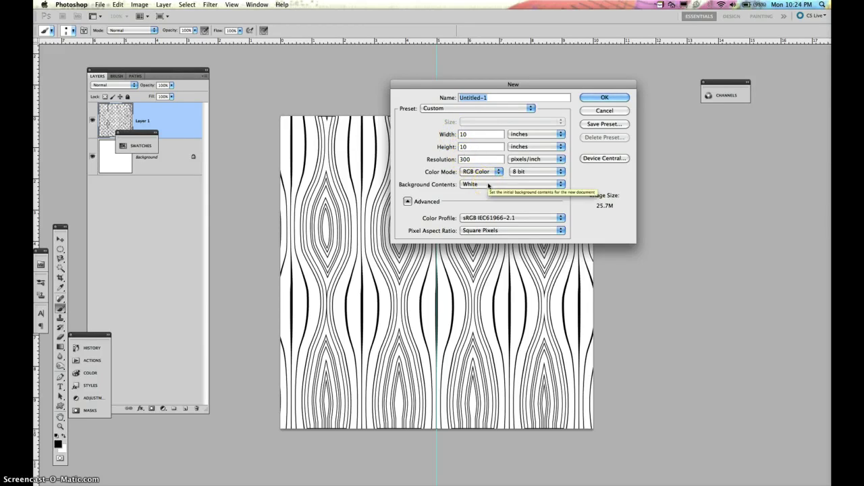
left_click(602, 97)
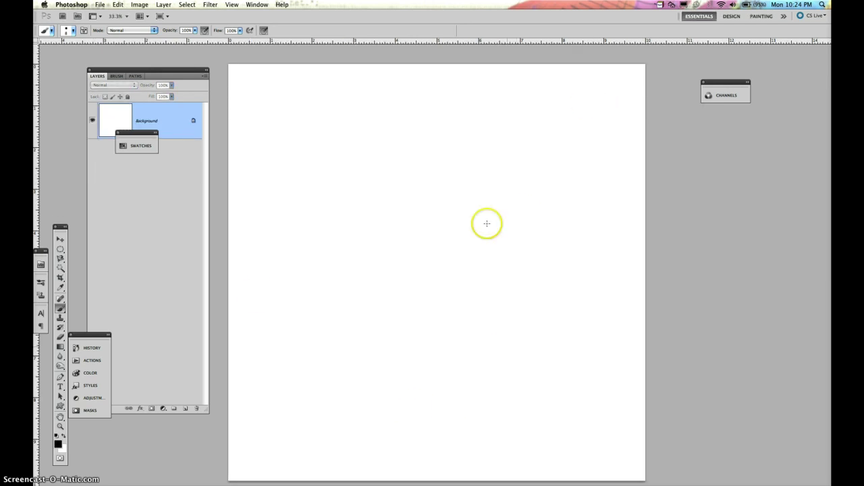
- On a new layer, draw an 8 px Hard Round black line down a centre vertical guide
left_click(185, 408)
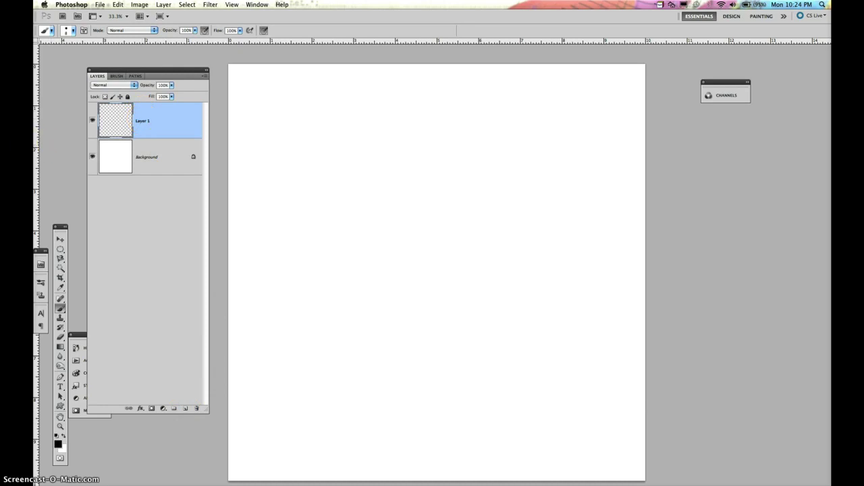
left_click_drag(35, 144, 439, 121)
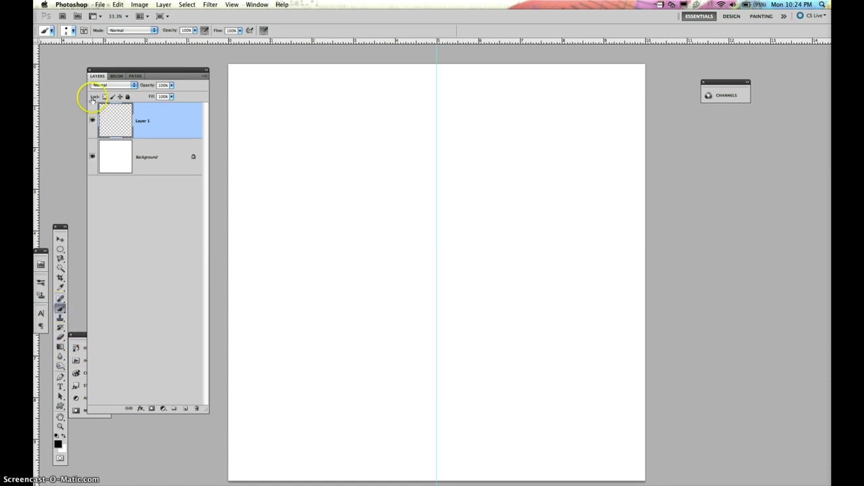
left_click(72, 30)
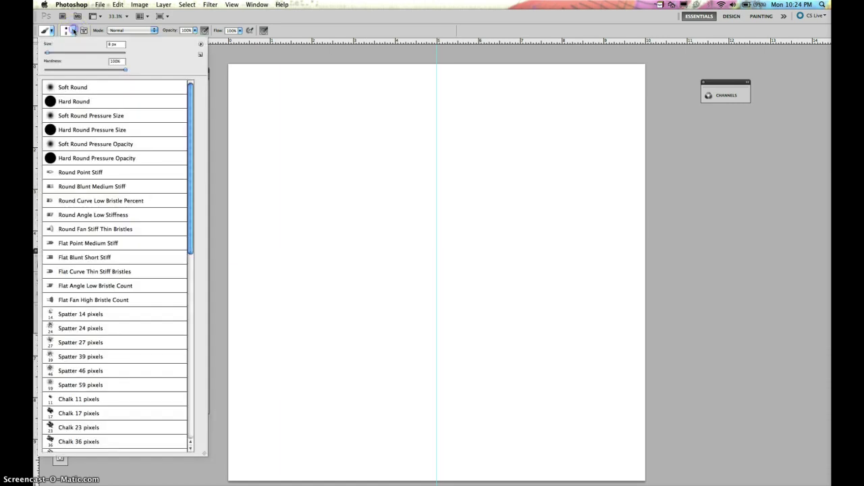
left_click(64, 101)
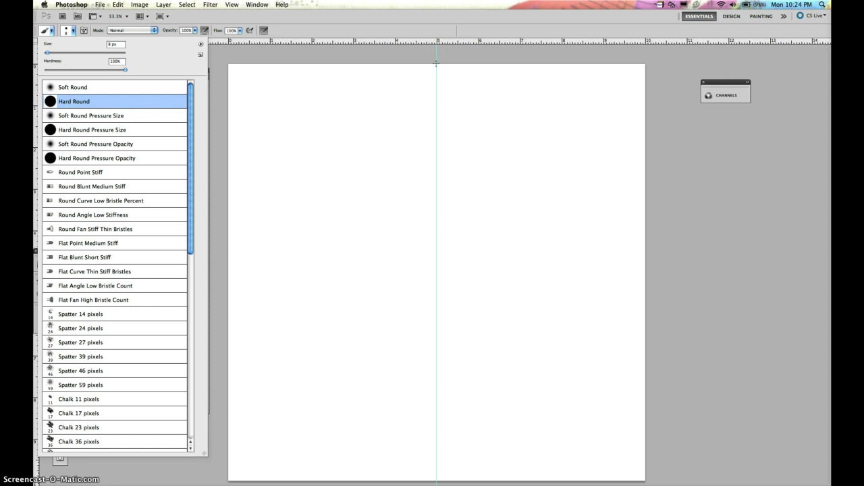
key("Return")
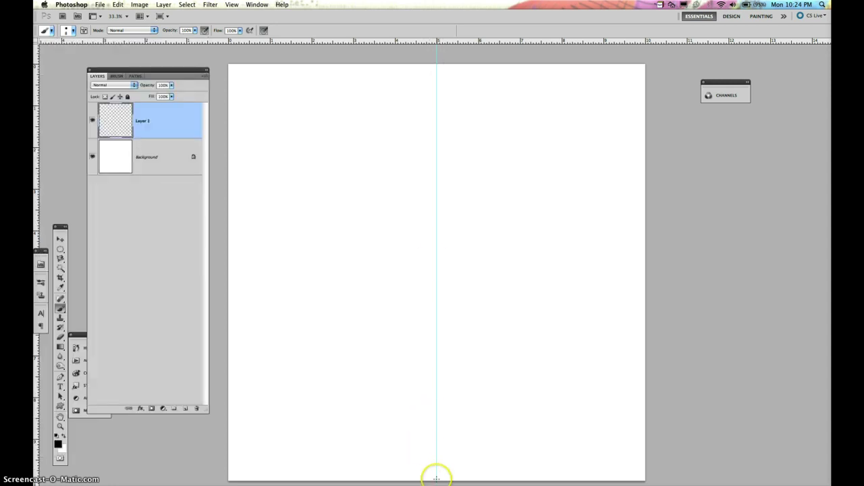
left_click_drag(436, 480, 437, 480)
key("super+minus")
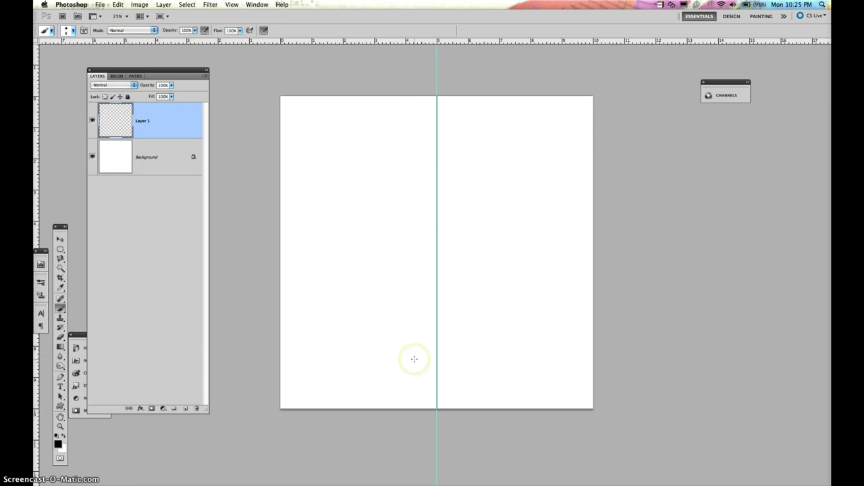
- Duplicate the line layer twice, nudging one copy left and the other right of the guide
key("super+j")
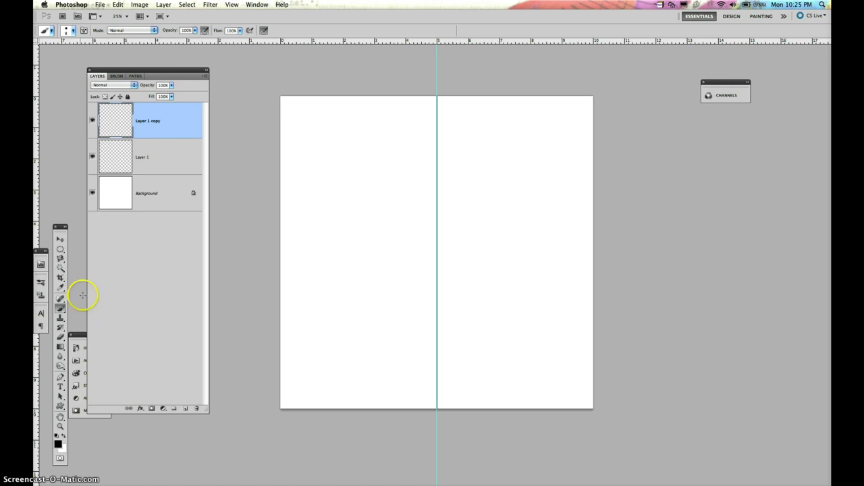
left_click(60, 239)
key("shift+Left")
key("shift+Left")
key("shift+Left")
key("shift+Left")
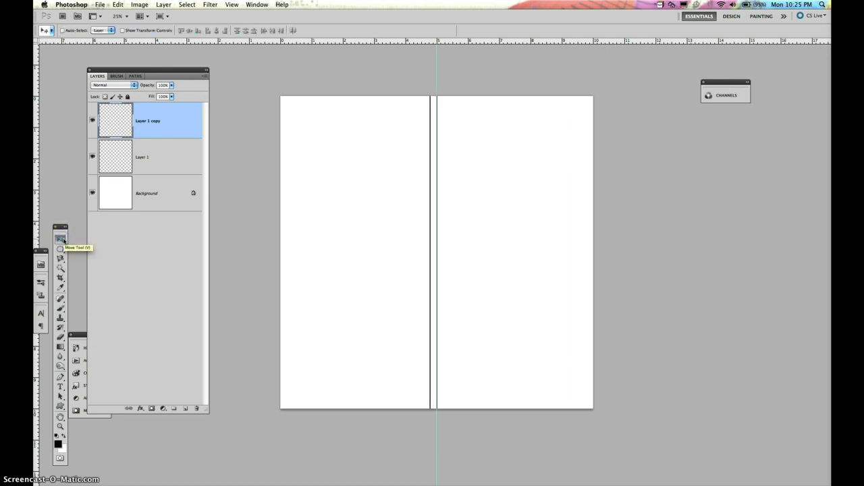
key("super+j")
key("shift+Right")
key("shift+Right")
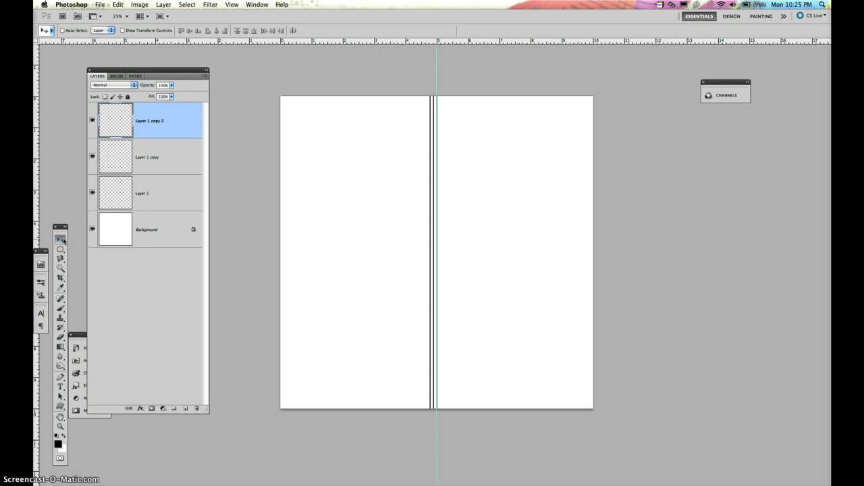
key("shift+Right")
key("shift+Right")
key("shift+Right")
key("shift+Right")
key("shift+Right")
key("shift+Right")
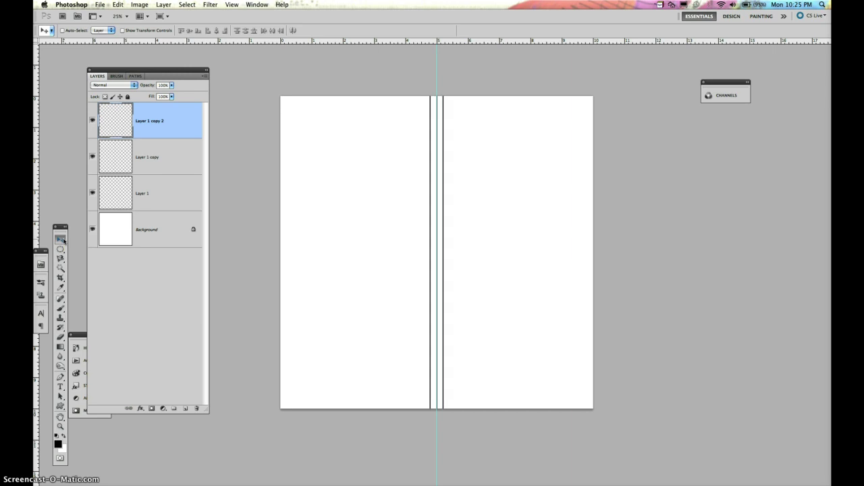
key("shift+Right")
key("shift+Right")
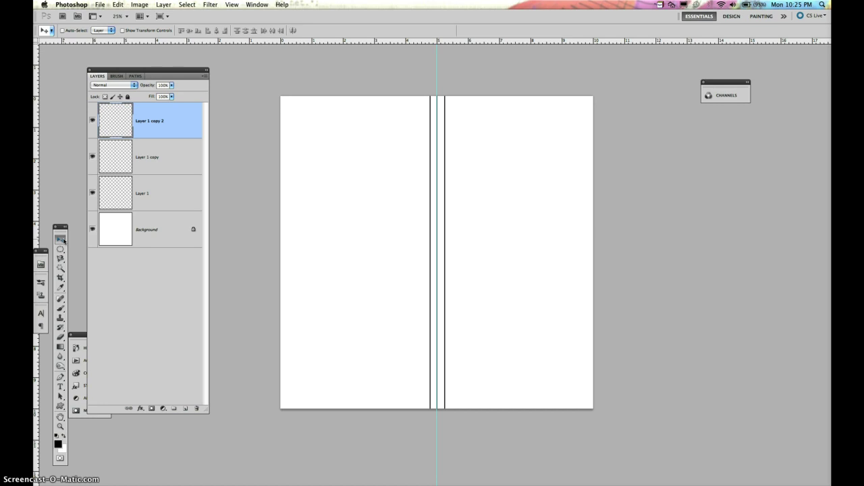
- Make two more line copies, sliding the new line sideways with the Move tool
mouse_move(31, 11)
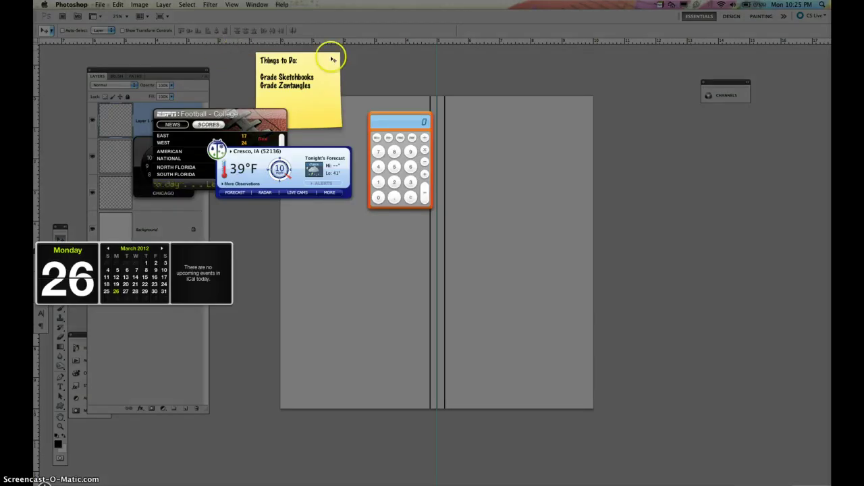
left_click(408, 75)
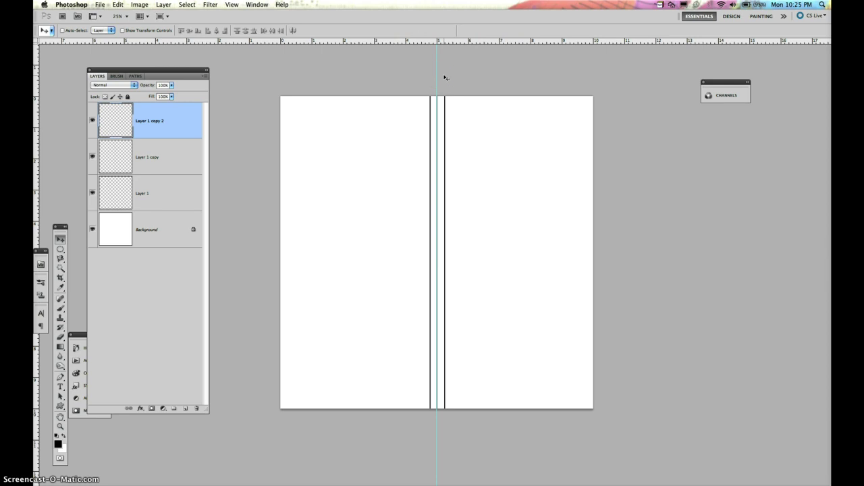
left_click_drag(442, 78, 418, 124)
key("super+j")
left_click_drag(416, 125, 454, 154)
key("super+j")
- Adjust line positions, then duplicate Layer 1 copy 3 to the top and nudge it right
left_click(490, 158)
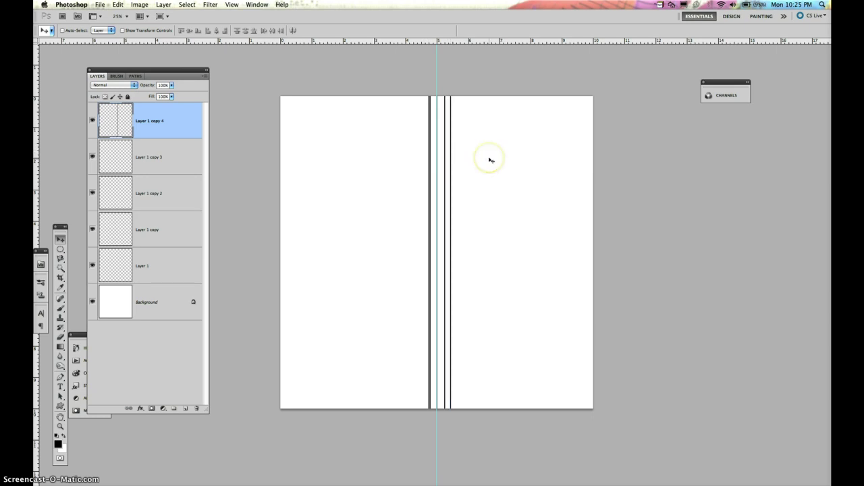
left_click(115, 150)
key("Left")
key("Left")
key("Left")
key("Left")
key("Left")
key("Left")
key("Left")
key("Left")
key("Left")
key("Left")
key("Left")
key("Left")
key("Left")
key("Left")
key("Left")
key("Left")
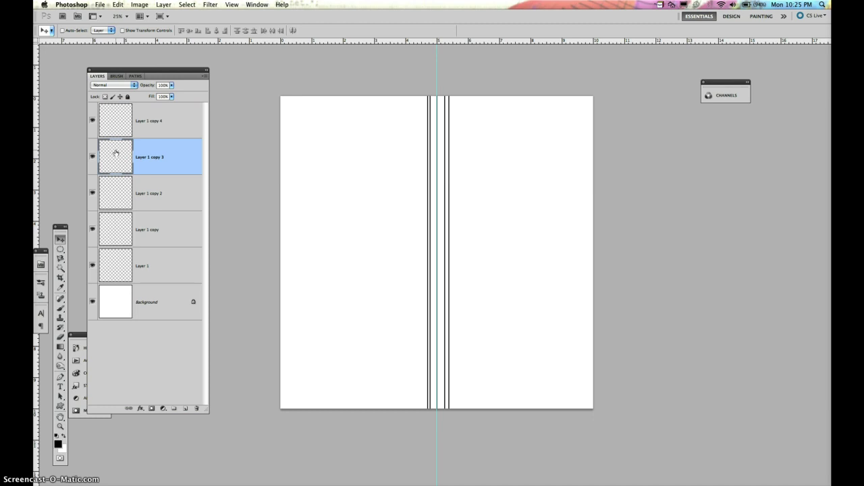
left_click_drag(116, 152, 119, 140)
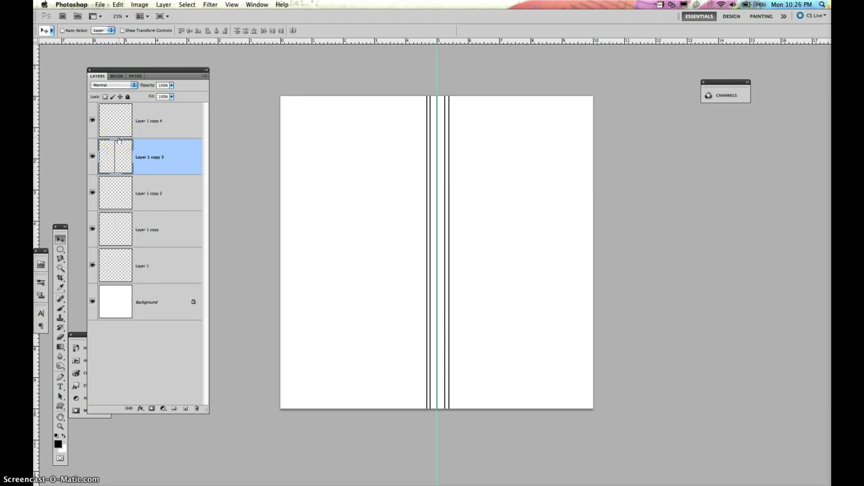
left_click_drag(119, 139, 119, 121)
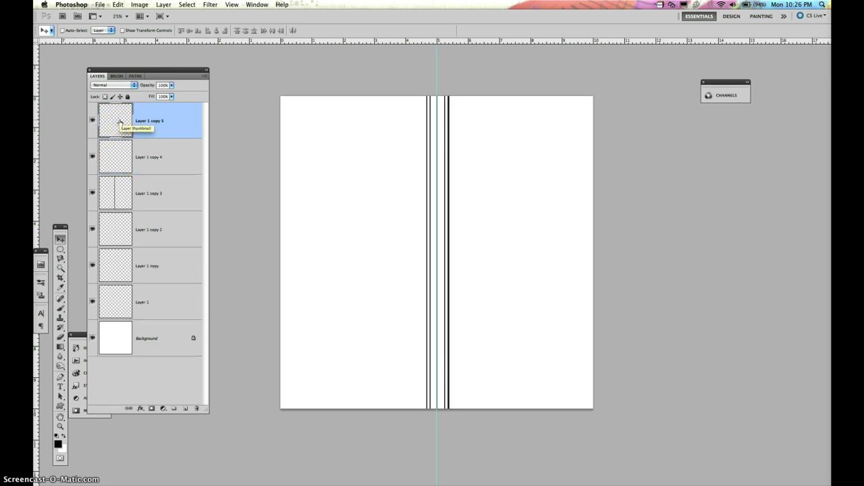
key("shift+Right")
key("shift+Right")
key("shift+Right")
key("shift+Right")
key("shift+Right")
key("shift+Right")
key("shift+Right")
key("shift+Right")
key("shift+Right")
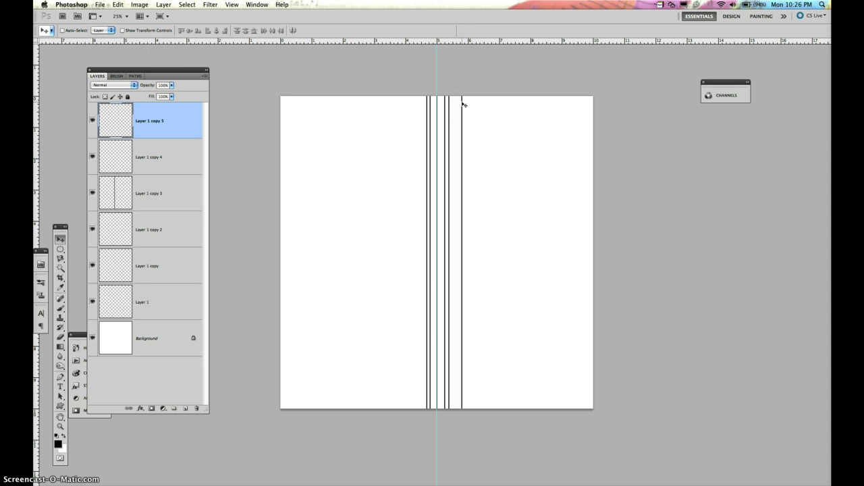
- Add one more line copy and move it left of the group
left_click(463, 42)
key("super+j")
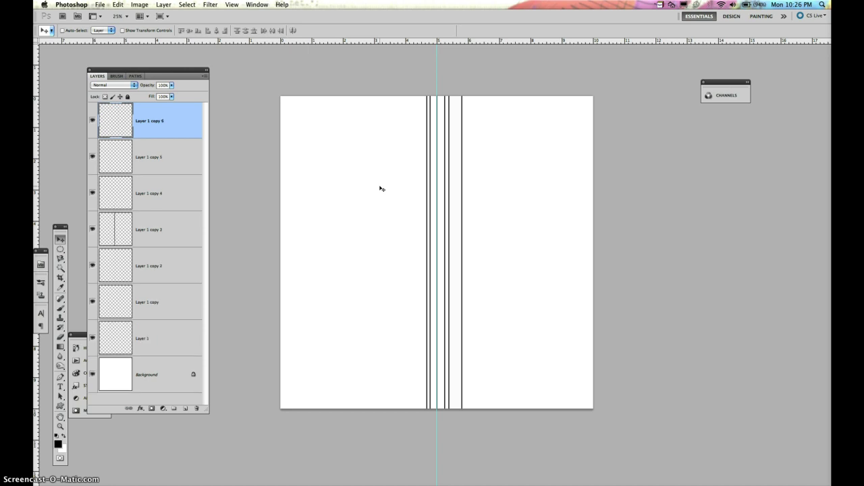
left_click_drag(459, 209, 416, 214)
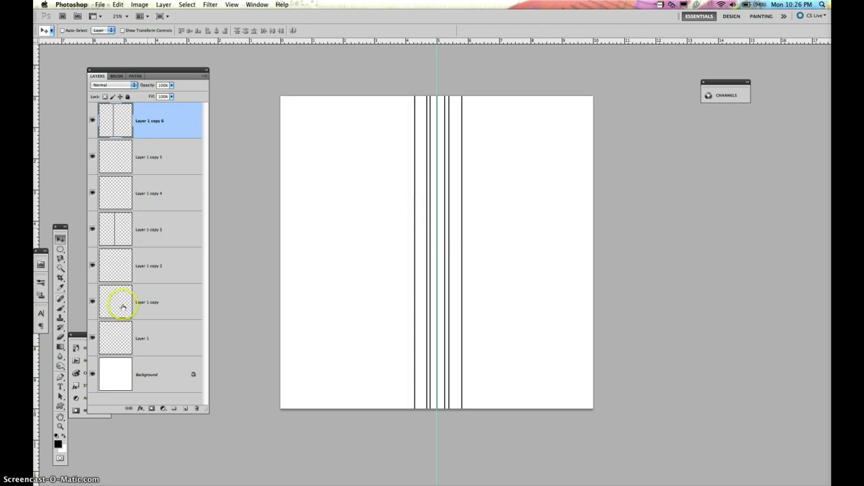
- Select all seven line layers and merge them into Layer 1 copy 6
left_click(119, 343, "shift")
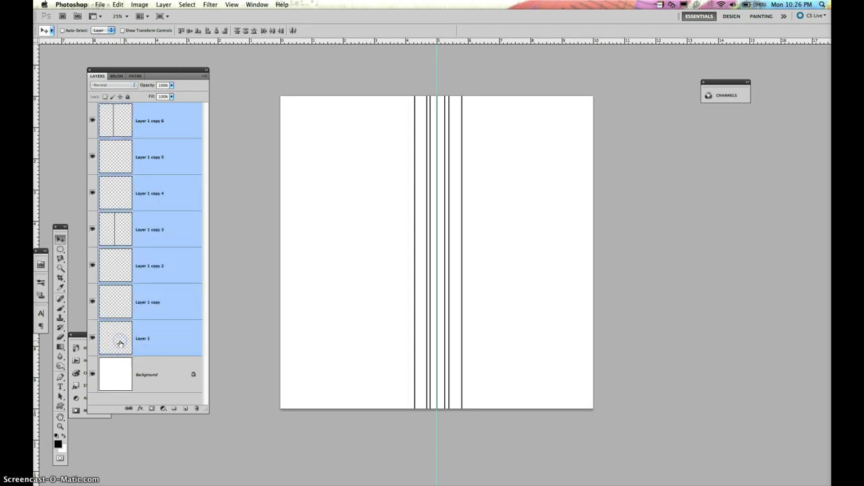
left_click(204, 80)
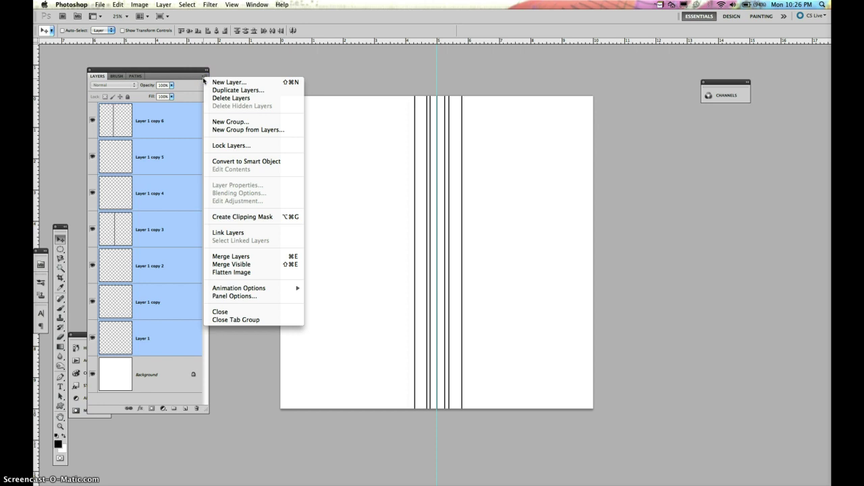
left_click(234, 256)
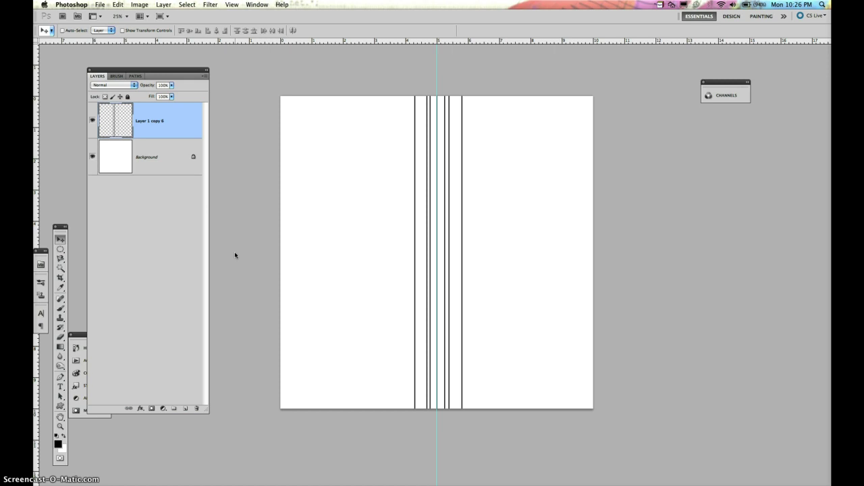
left_click(162, 177)
left_click(164, 121)
- Open Liquify, choose the Bloat Tool, and set its brush size to 795
left_click(210, 4)
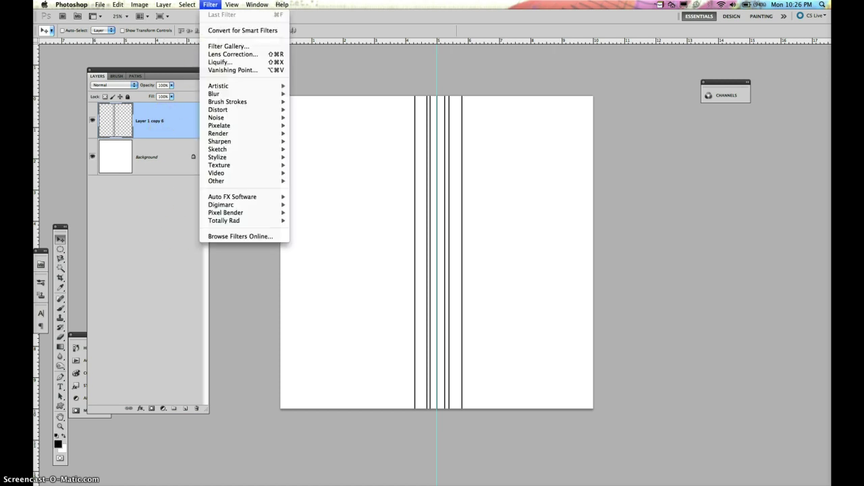
left_click(211, 62)
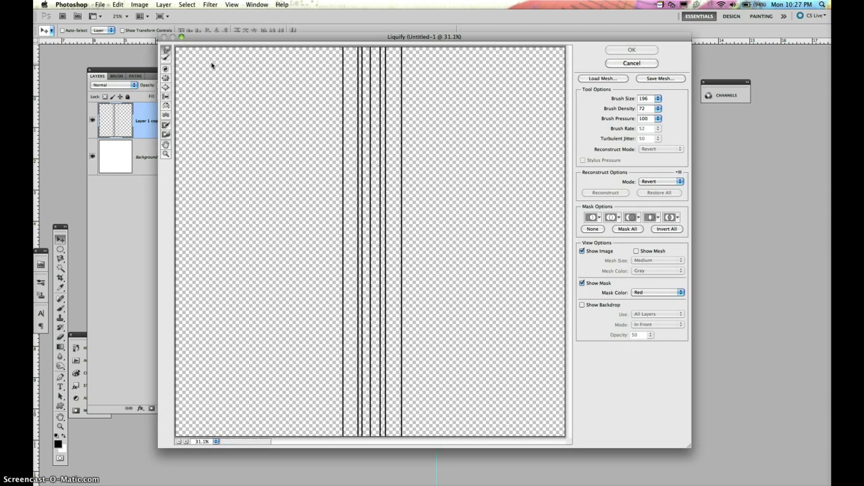
left_click(165, 51)
left_click(166, 68)
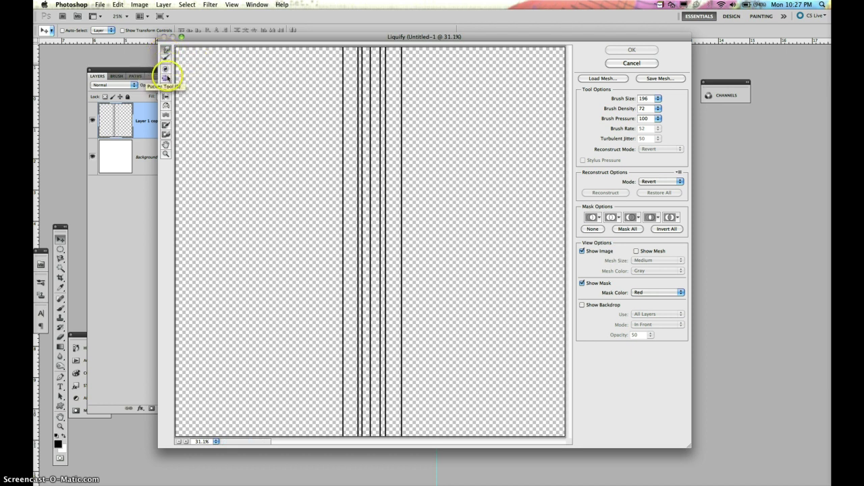
left_click(166, 86)
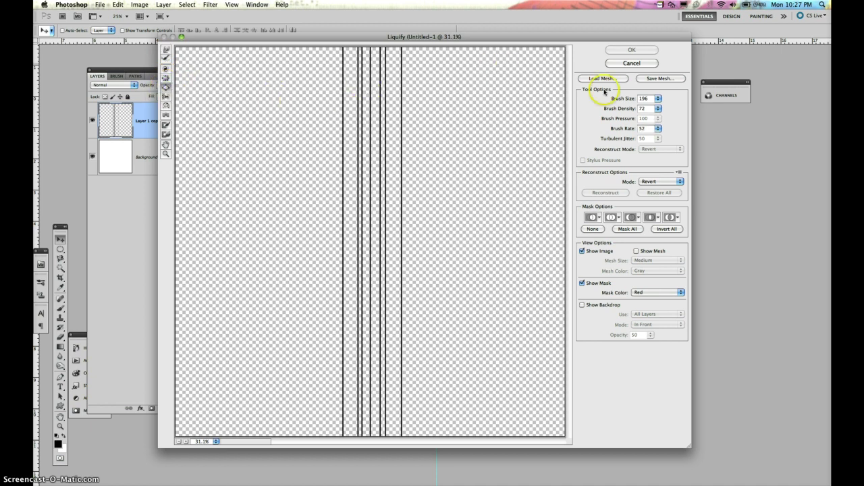
left_click(658, 98)
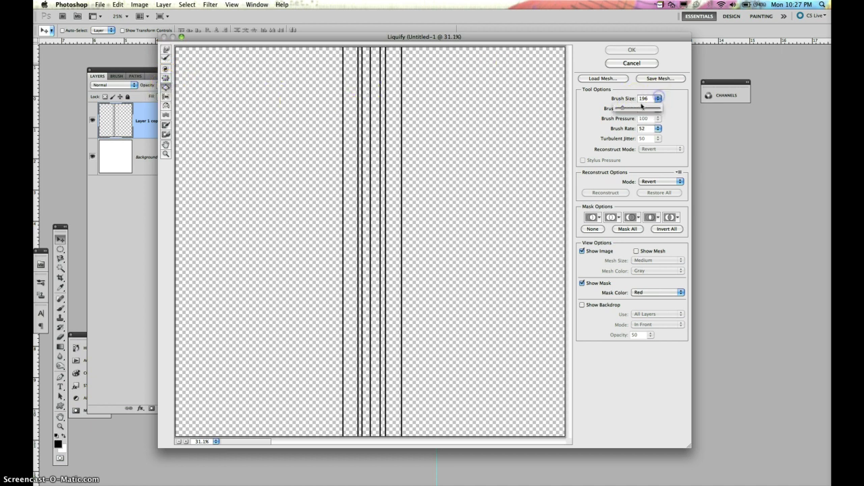
left_click_drag(636, 109, 637, 109)
- Bloat the lines near the top, restore all, and redo the bloat at brush size 870
left_click(623, 110)
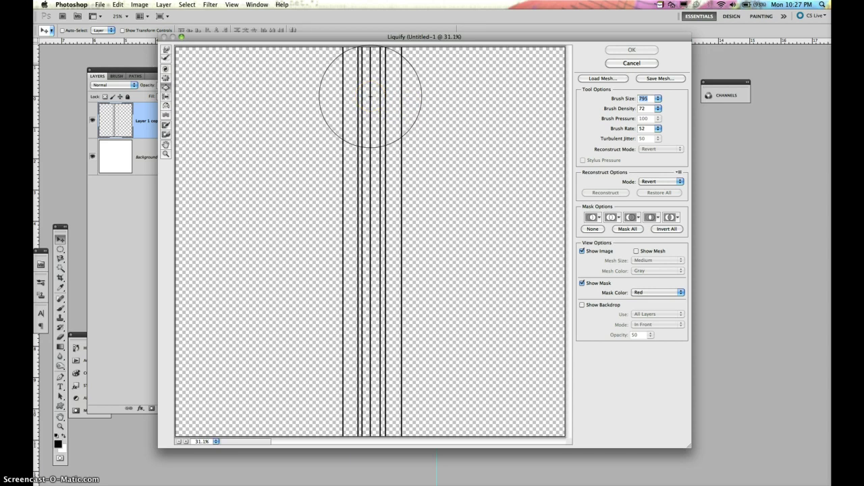
left_click_drag(371, 96, 370, 102)
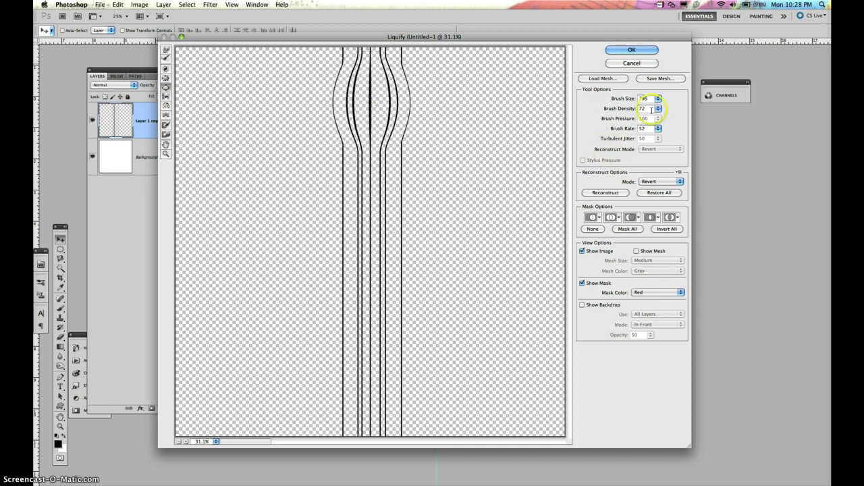
left_click(658, 193)
left_click(658, 99)
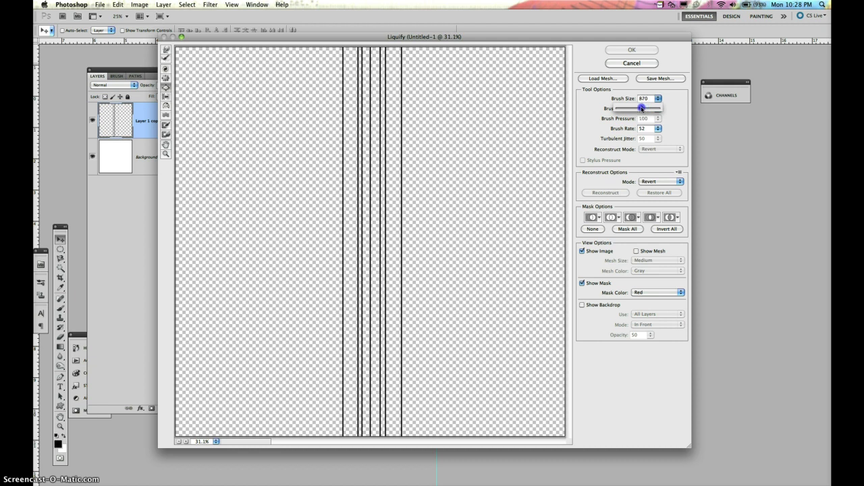
left_click_drag(642, 108, 641, 108)
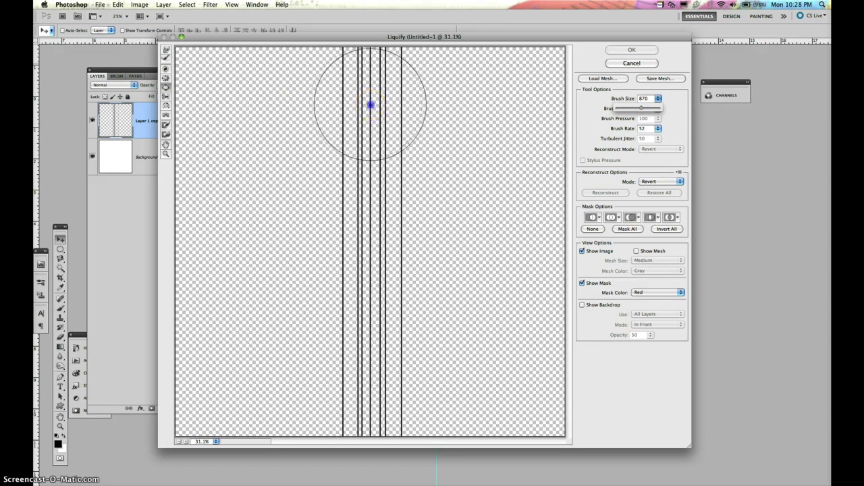
left_click_drag(370, 106, 371, 108)
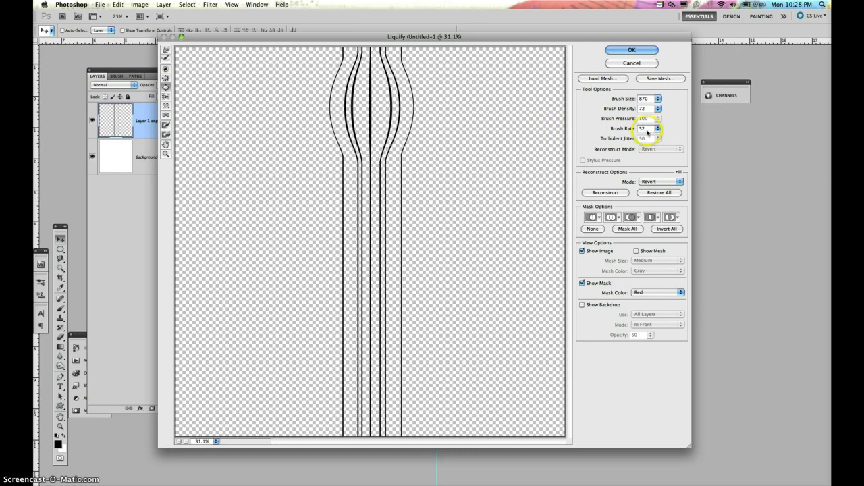
- Pucker the lines inward around the middle and raise the brush rate to 79
left_click_drag(654, 129, 655, 131)
left_click(658, 129)
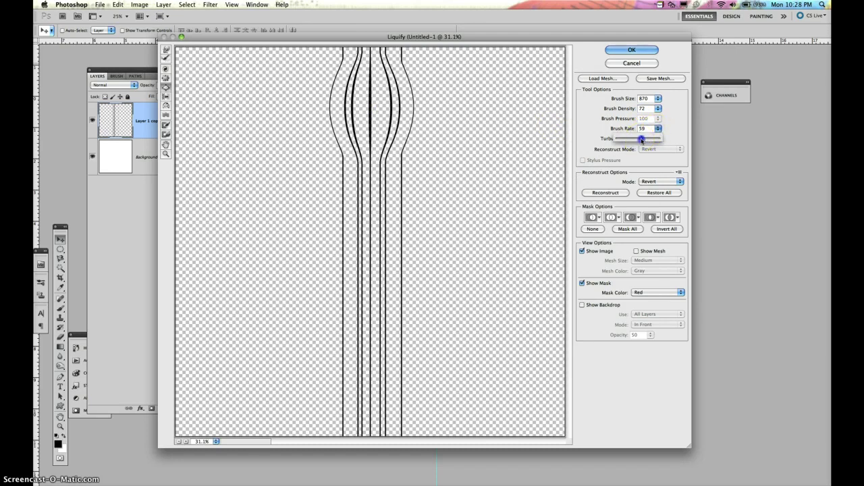
mouse_move(375, 101)
left_mouse_down()
mouse_move(368, 137)
mouse_move(370, 106)
left_mouse_up()
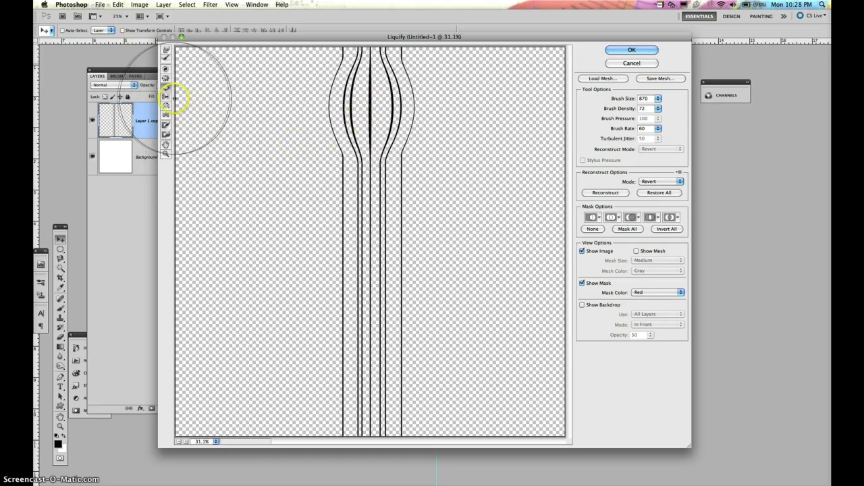
left_click(166, 79)
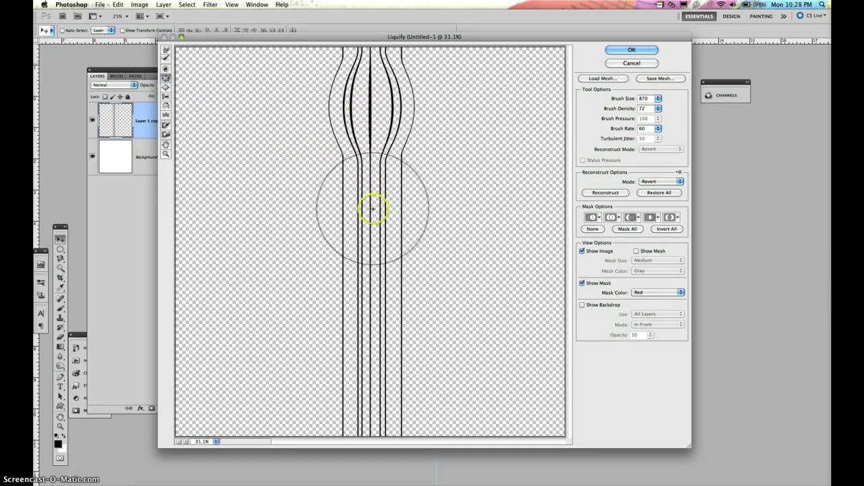
left_click_drag(371, 209, 371, 209)
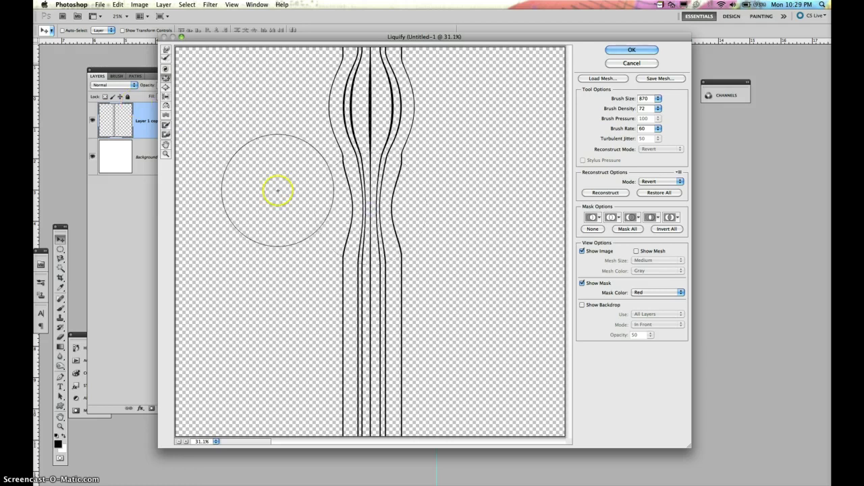
left_click(166, 86)
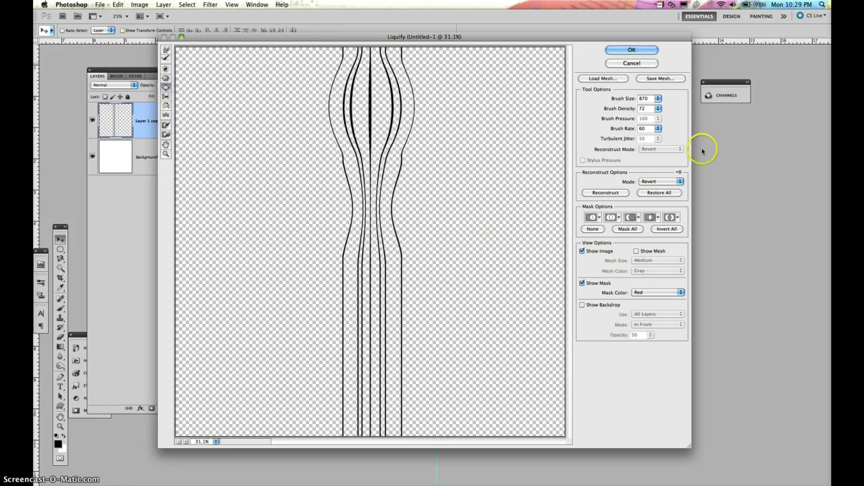
left_click(657, 128)
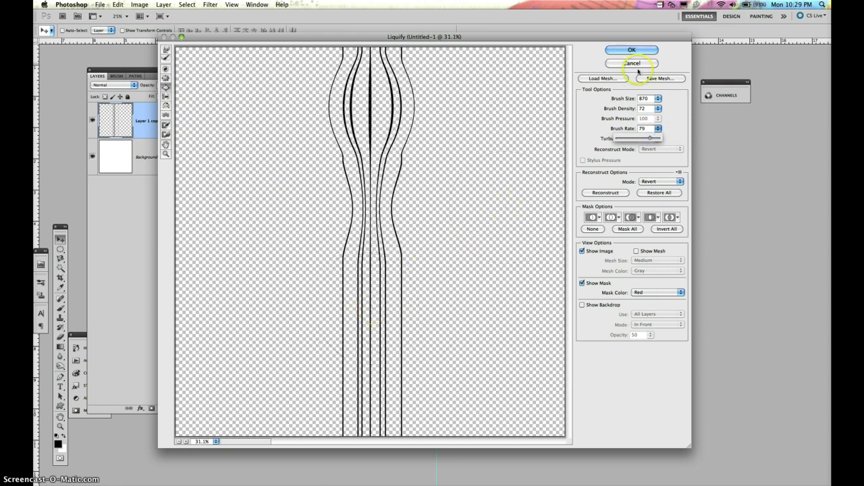
- At brush size 1005, bloat the lower lines, then ripple the bottom with the Turbulence Tool
left_click(658, 98)
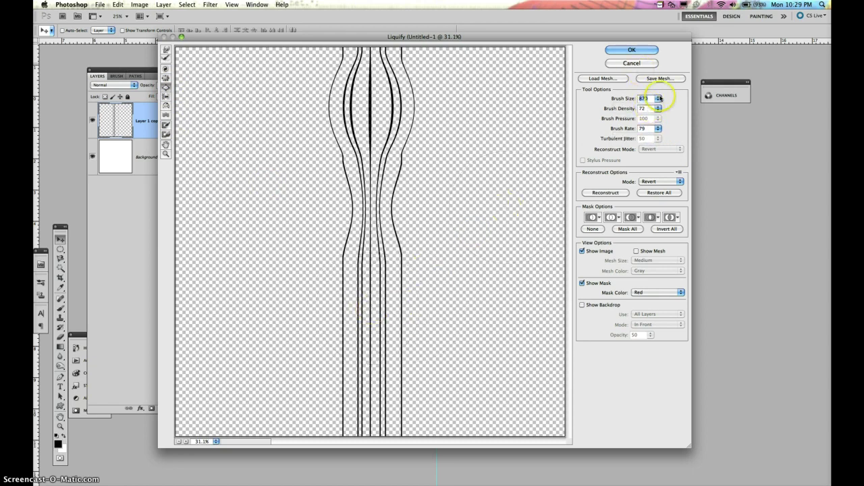
left_click(659, 98)
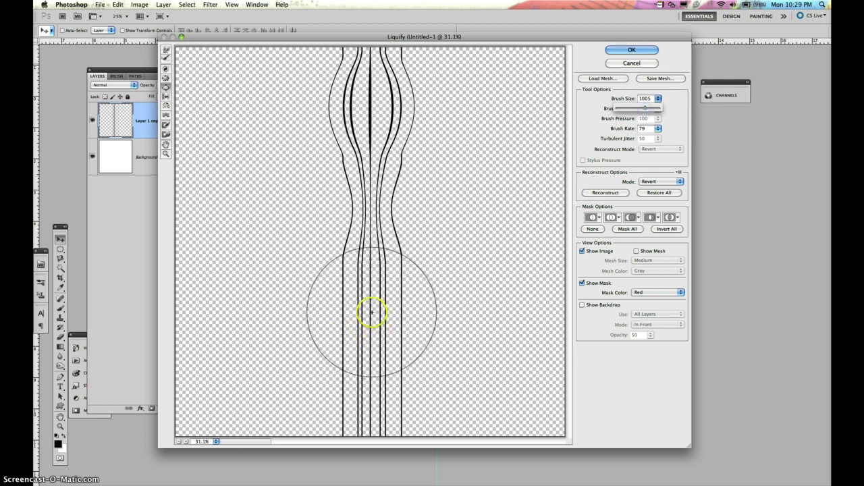
left_click(373, 313)
left_click_drag(374, 313, 371, 314)
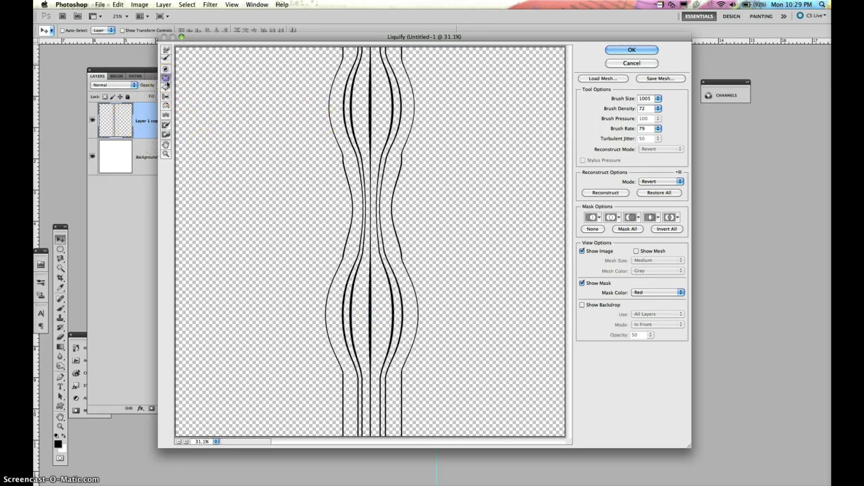
left_click(165, 116)
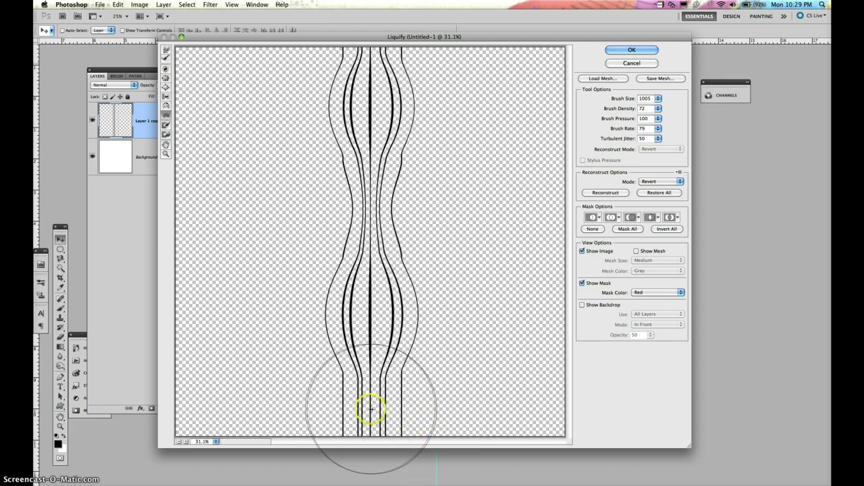
left_click_drag(371, 408, 356, 408)
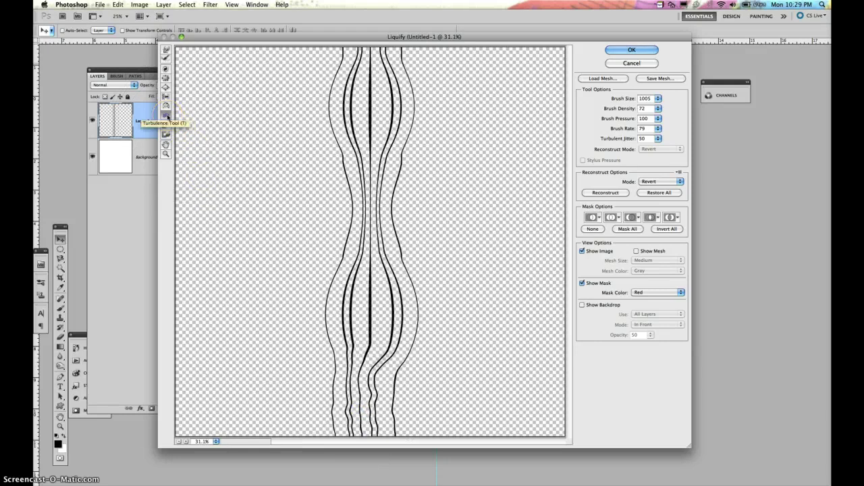
- Add a bit more turbulence, then Reconstruct repeatedly until the lines are straight again
left_click_drag(353, 409, 356, 411)
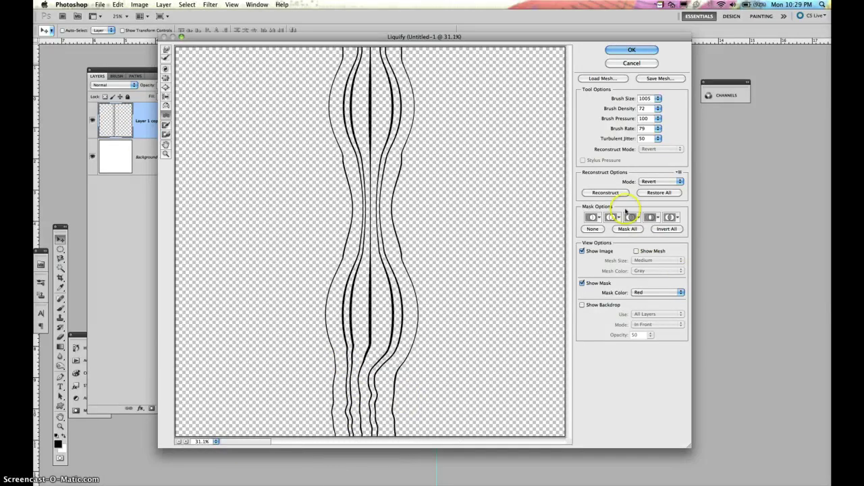
left_click(609, 193)
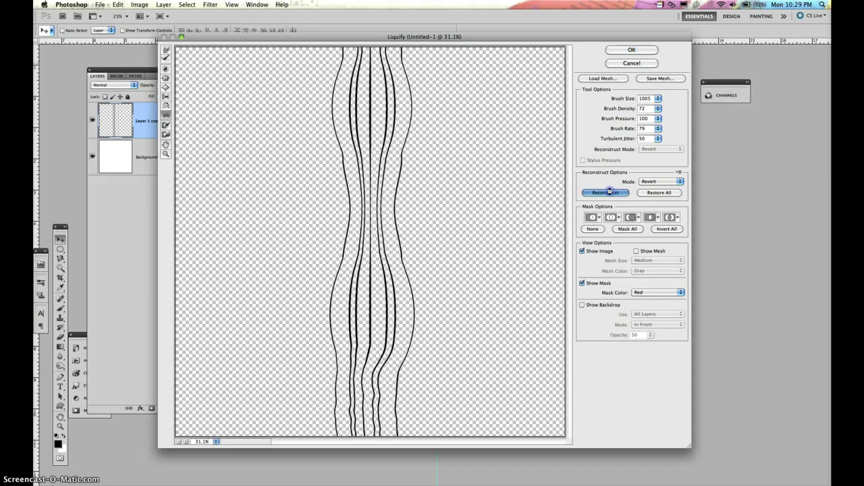
left_click(619, 193)
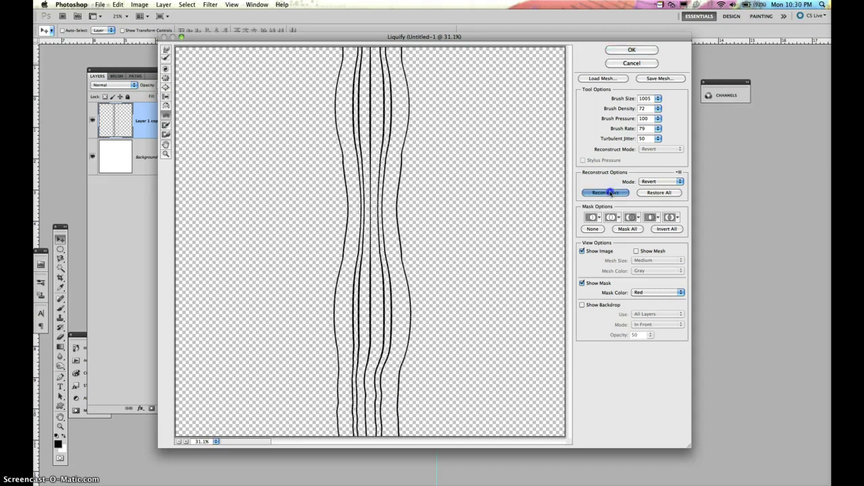
left_click(656, 193)
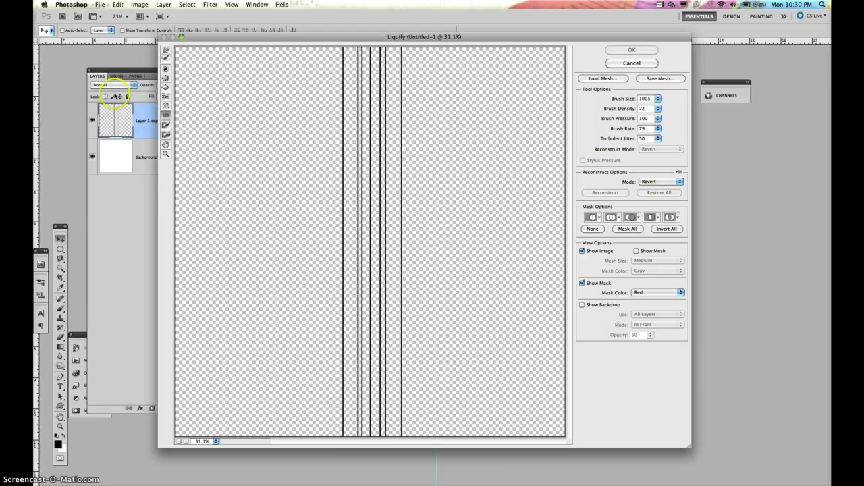
- Bloat the line column at top and bottom, then warp it with a 436 Forward Warp brush
left_click(164, 89)
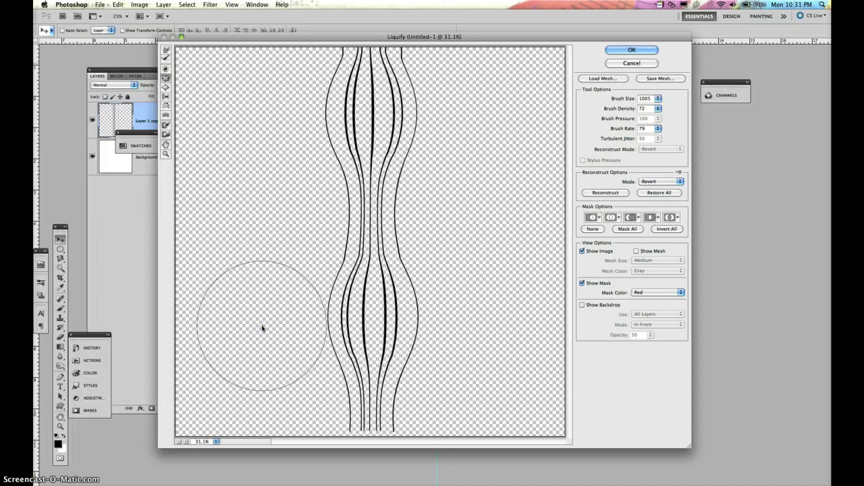
left_click(165, 50)
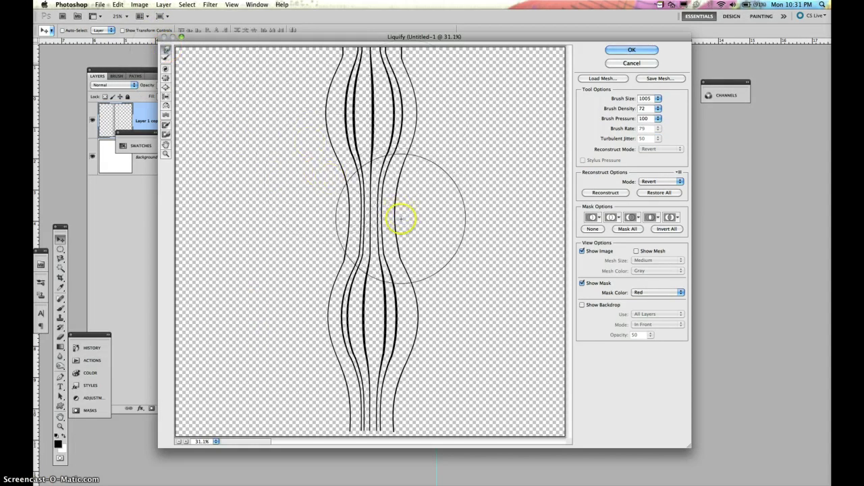
left_click(657, 100)
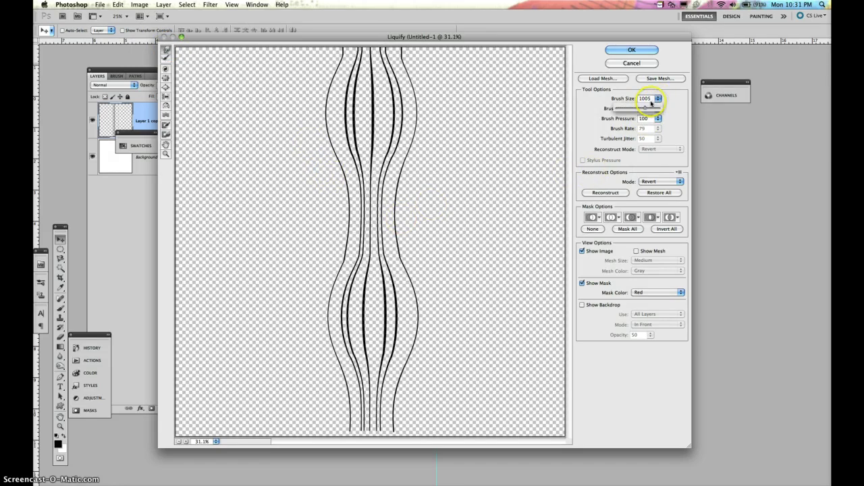
left_click(444, 203)
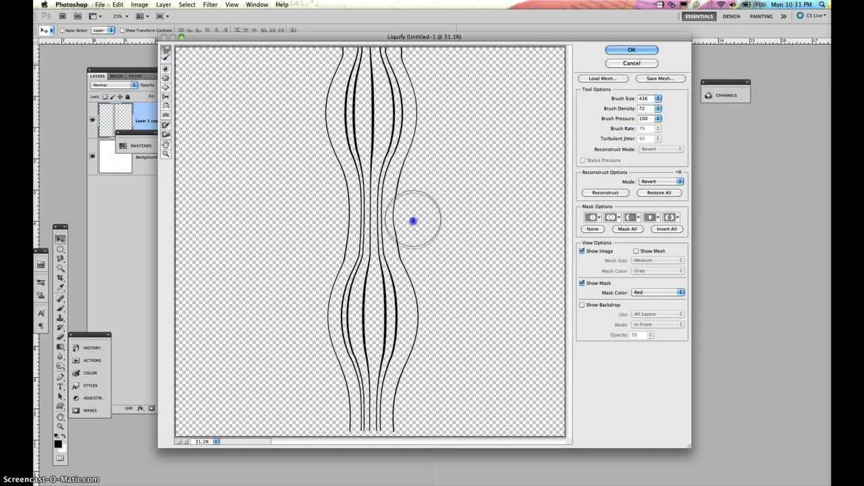
mouse_move(318, 212)
left_mouse_down()
mouse_move(299, 207)
mouse_move(313, 193)
mouse_move(325, 249)
mouse_move(328, 216)
mouse_move(337, 212)
left_mouse_up()
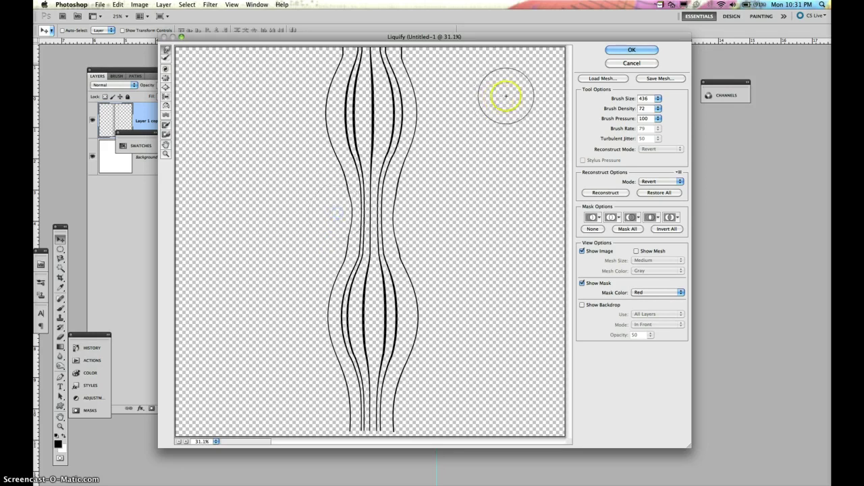
- Apply the Liquify, squash the column to about 50% height, and add a horizontal centre guide
left_click(622, 50)
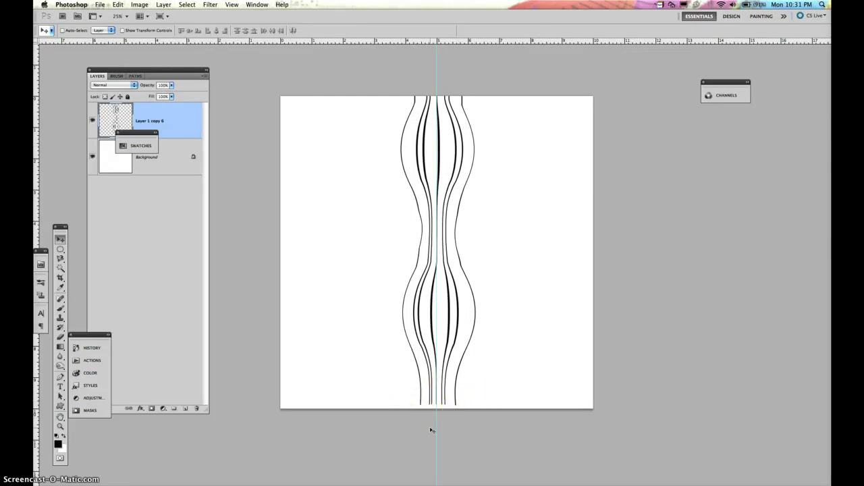
key("ctrl+t")
left_click_drag(437, 405, 437, 417)
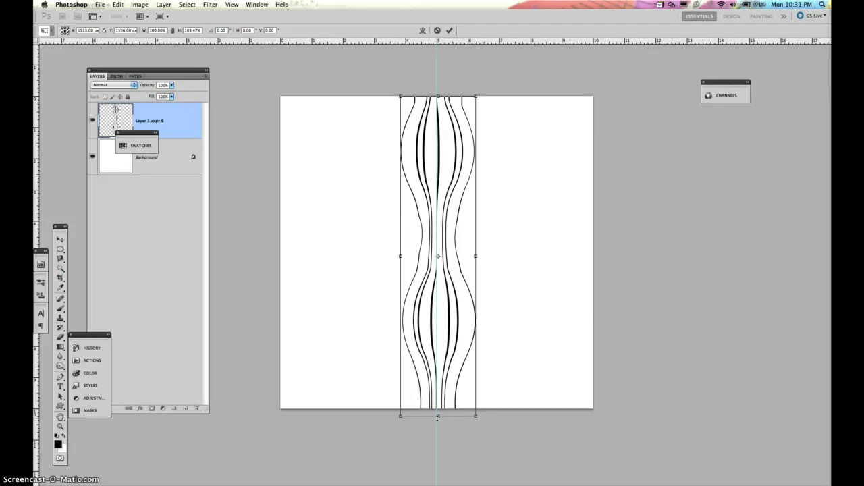
left_click_drag(437, 418, 441, 250)
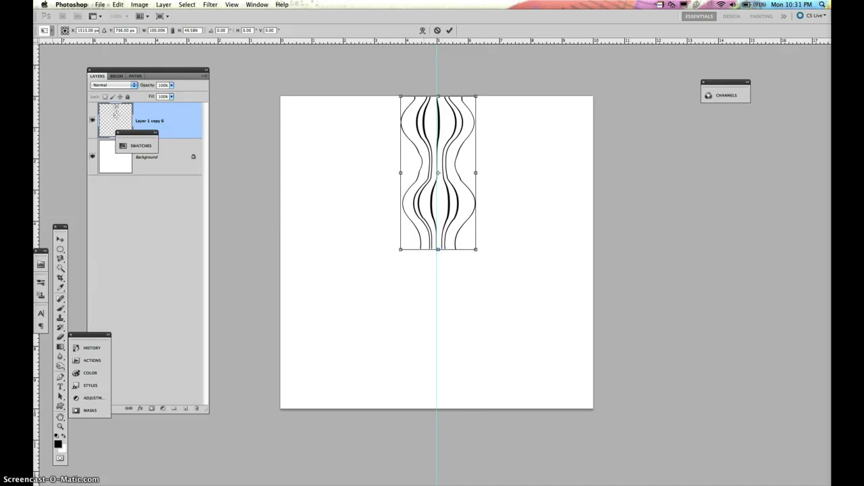
left_click_drag(39, 249, 60, 281)
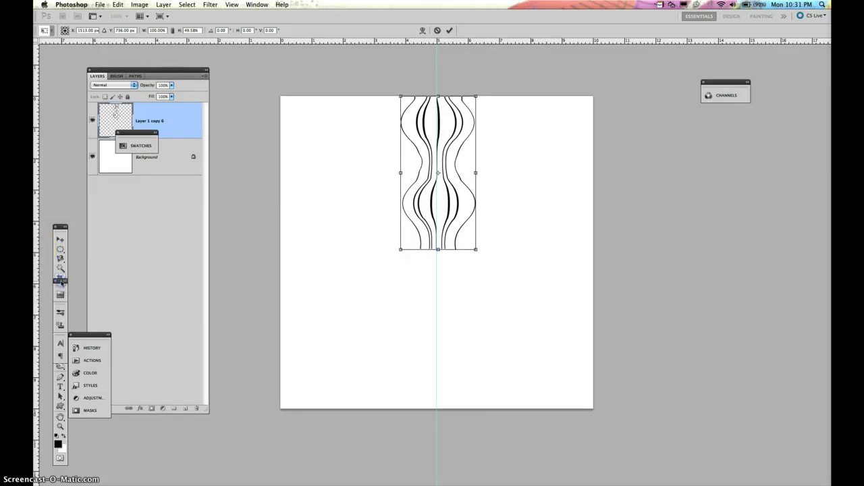
mouse_move(357, 43)
left_mouse_down()
mouse_move(300, 266)
mouse_move(296, 253)
left_mouse_up()
- Stretch the column's bottom edge down to the centre guide and commit the transform
left_click(439, 251)
left_click_drag(438, 252, 438, 253)
key("Return")
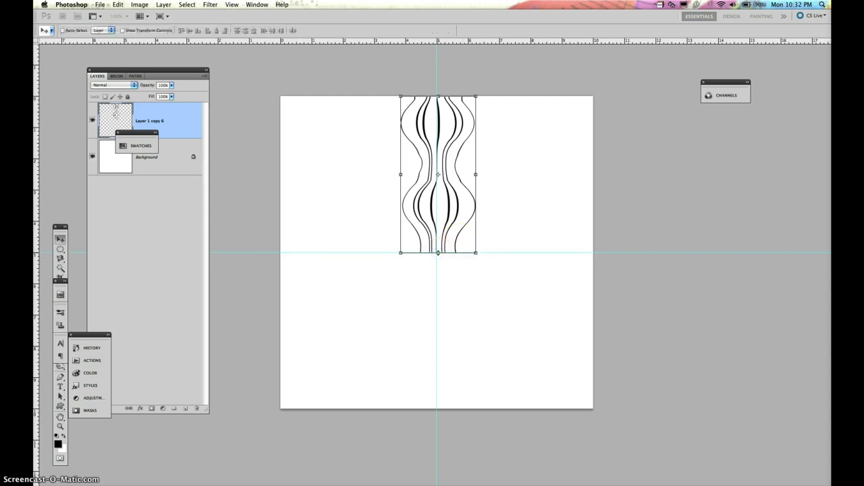
- Duplicate the column, flip the copy vertically, and move it below the centre guide
key("super+j")
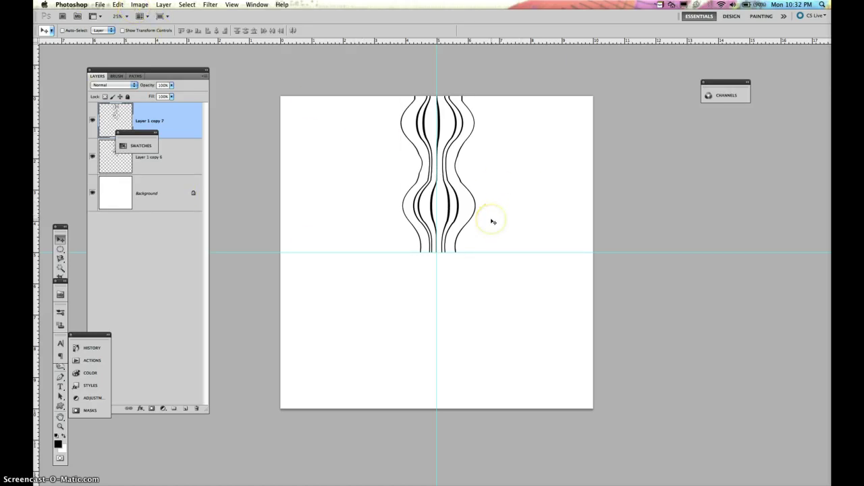
left_click(118, 4)
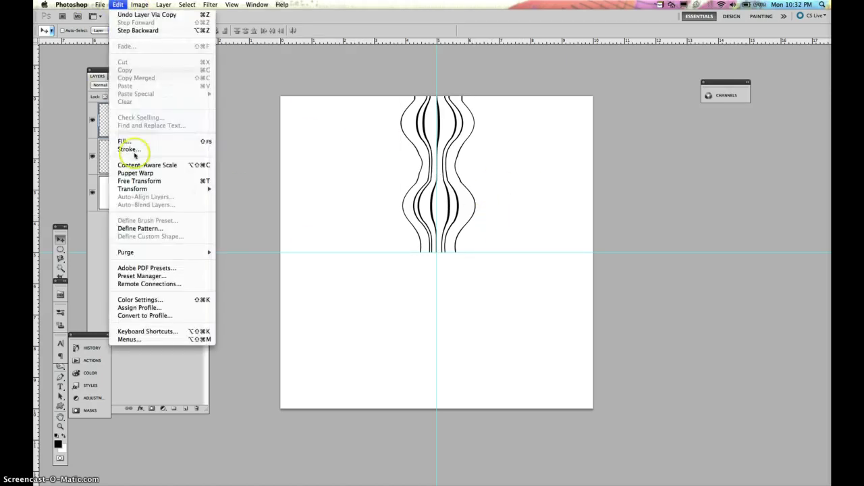
mouse_move(169, 189)
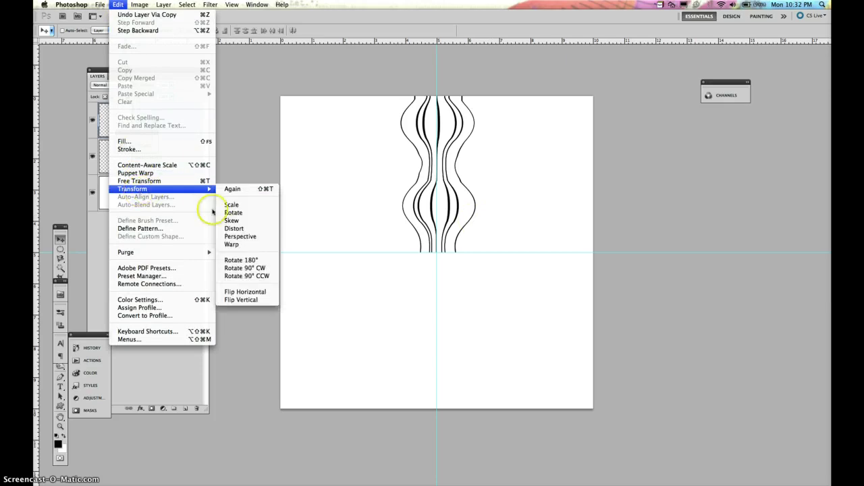
left_click(240, 300)
left_click_drag(434, 203, 436, 377)
key("Right")
key("Right")
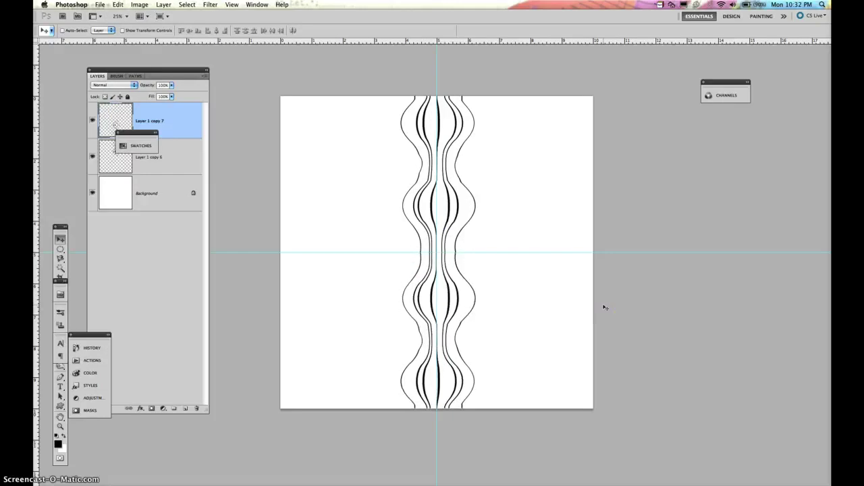
- Inspect the seam up close, merge the flipped lower half down, and dock the Swatches panel
key("super+plus")
key("super+plus")
key("super+plus")
key("super+plus")
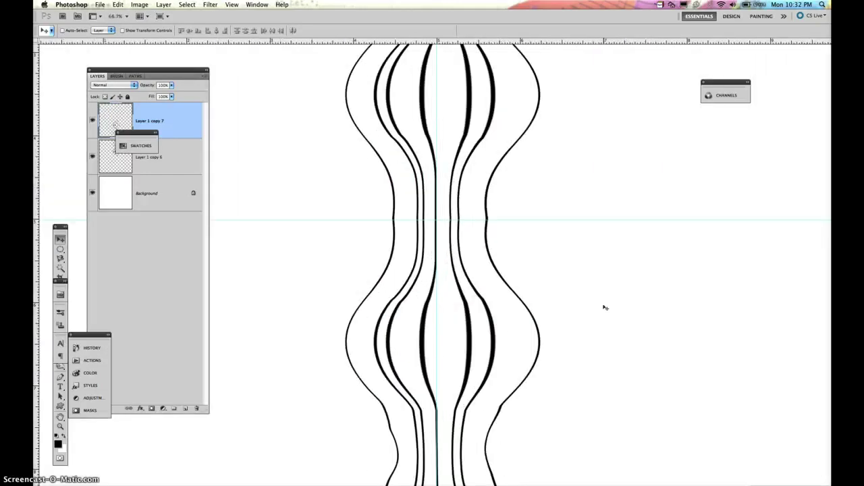
left_click_drag(618, 200, 610, 136)
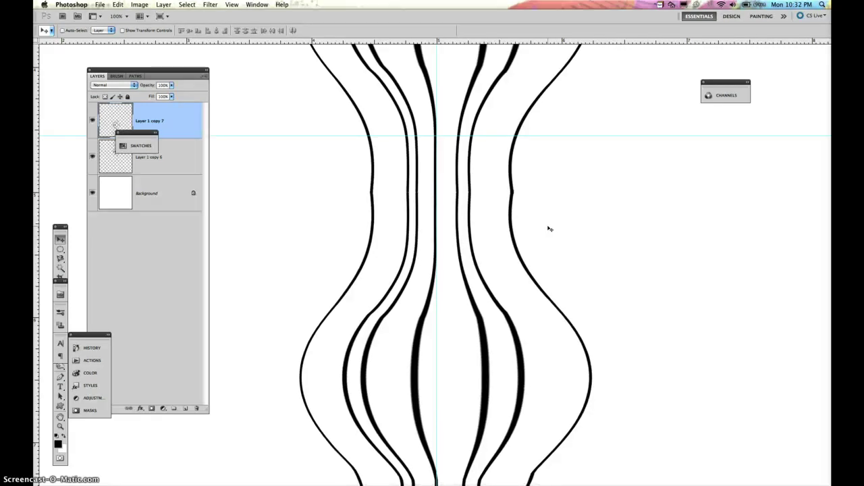
left_click(523, 237)
key("super+minus")
key("super+minus")
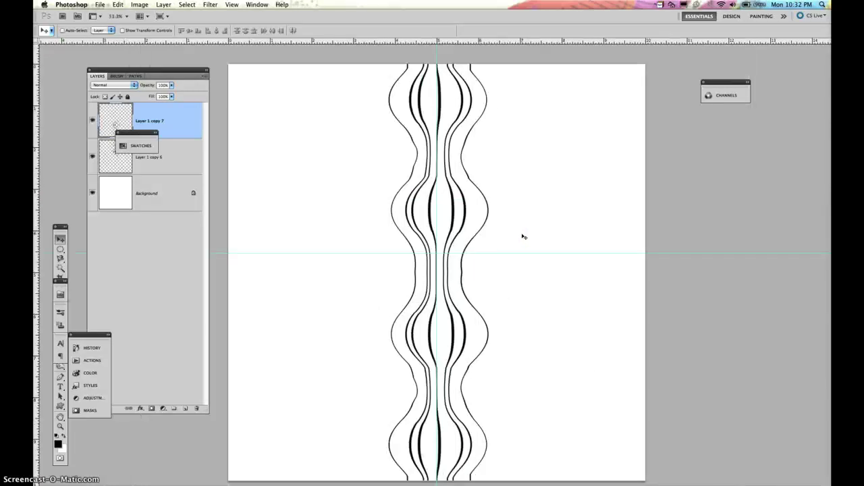
key("BackSpace")
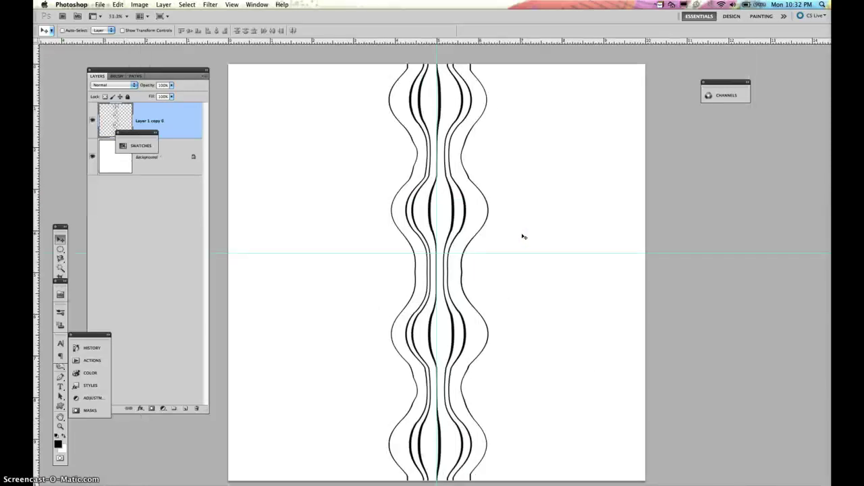
left_click_drag(144, 147, 87, 338)
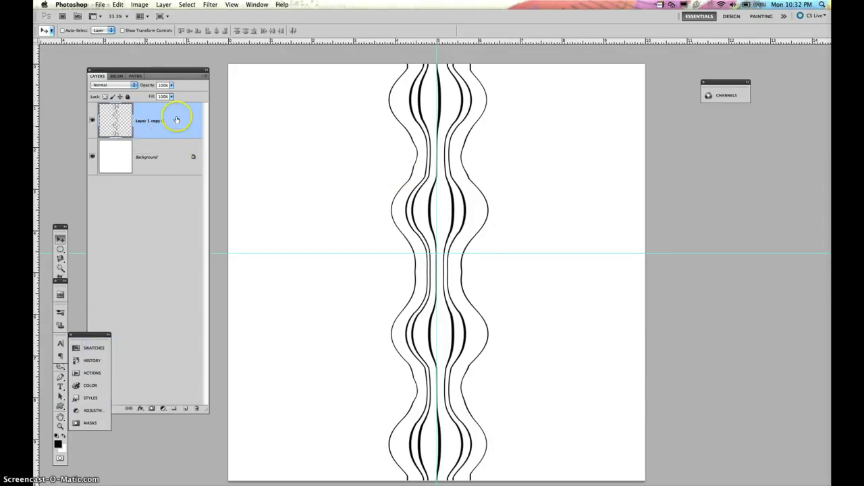
- Duplicate the merged column and place the copy to the left of the original
left_click(114, 122)
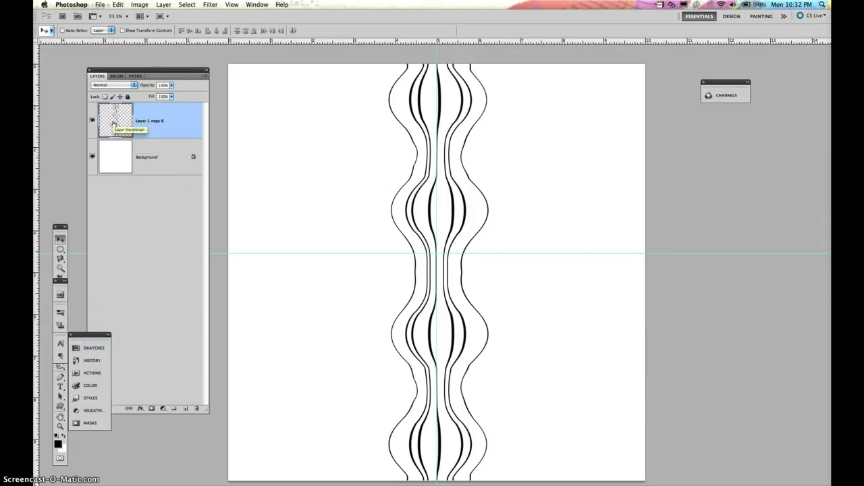
key("super+j")
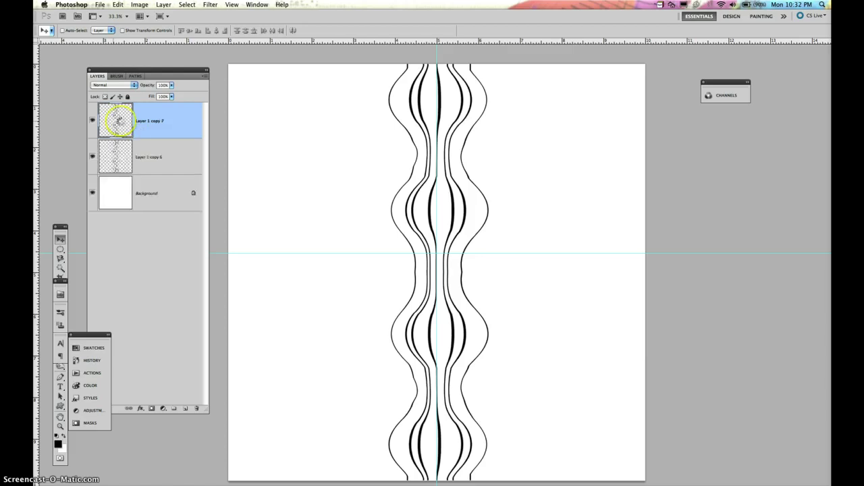
left_click_drag(422, 221, 311, 224)
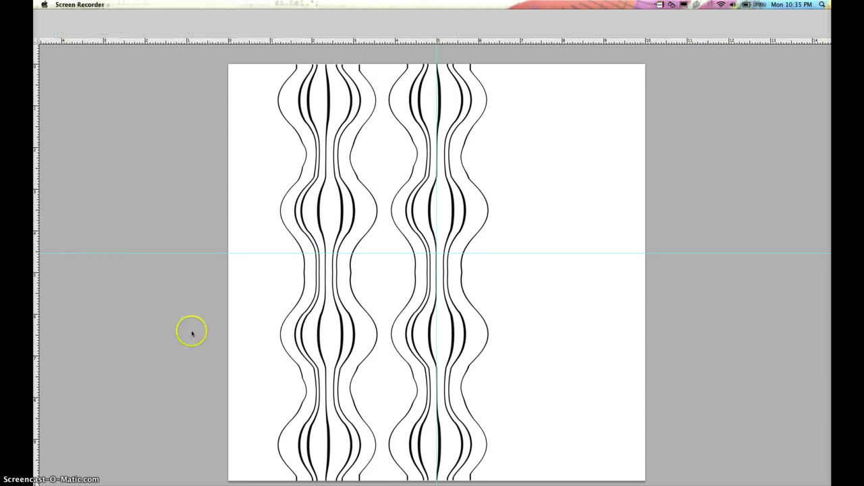
left_click(299, 324)
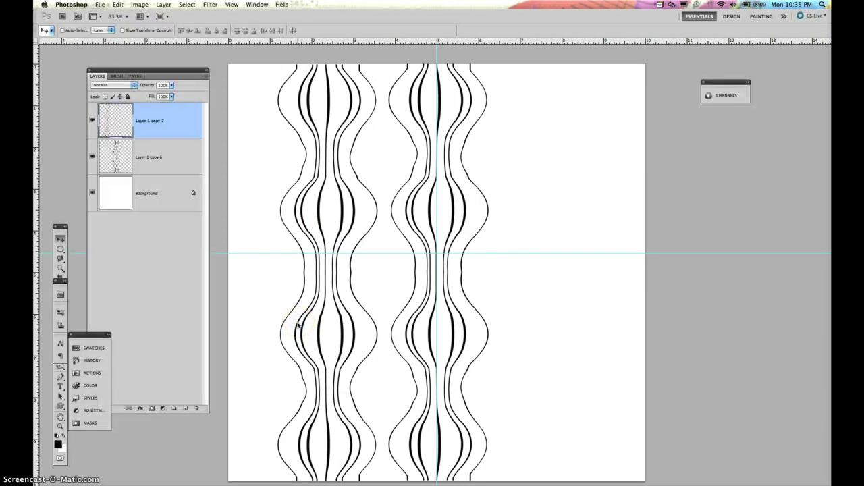
- Add another column copy on the canvas's right side, nudged for even spacing
key("super+j")
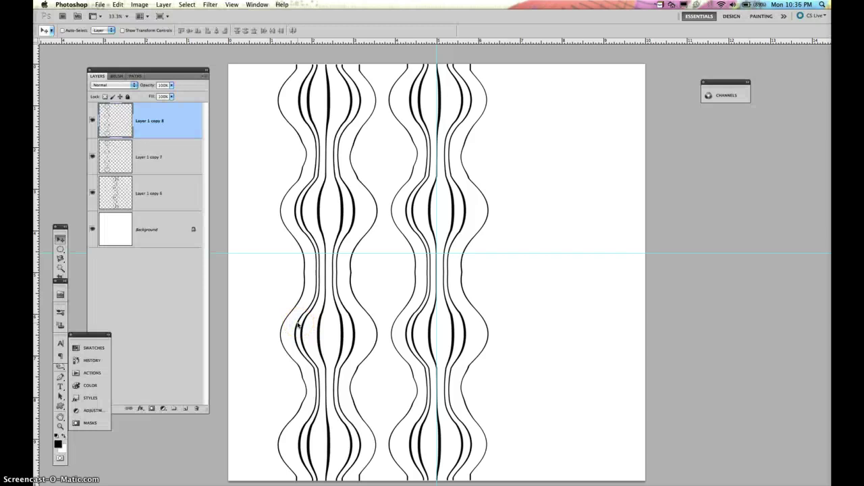
mouse_move(299, 325)
left_mouse_down()
mouse_move(292, 337)
mouse_move(607, 327)
mouse_move(585, 320)
mouse_move(585, 334)
left_mouse_up()
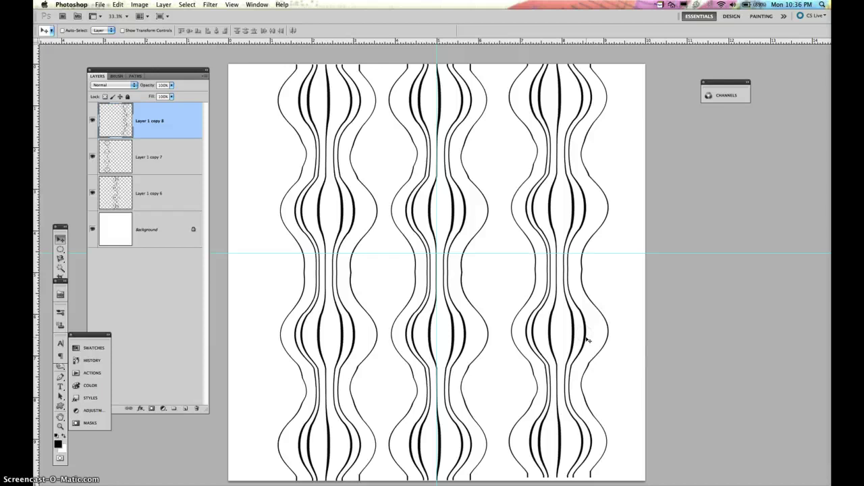
key("Right")
key("Right")
key("Left")
key("Left")
key("Left")
key("Left")
key("Left")
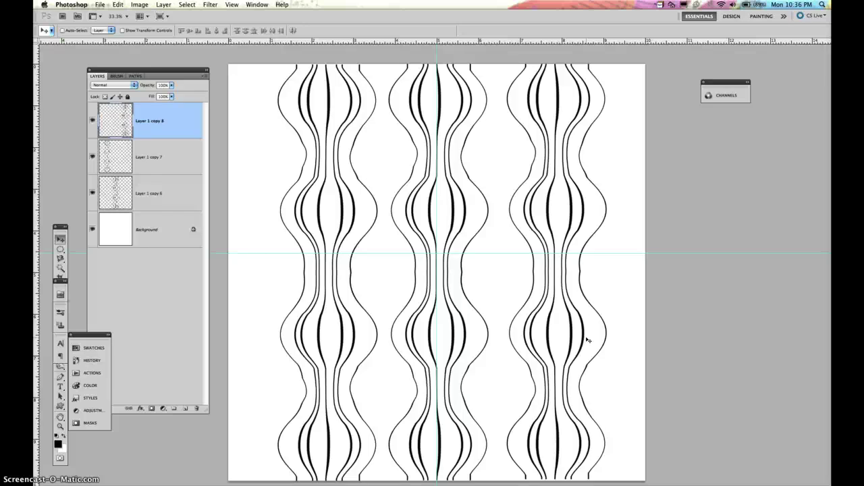
- Place a further copy as a partial column at the canvas's right edge
left_click(583, 336)
key("super+j")
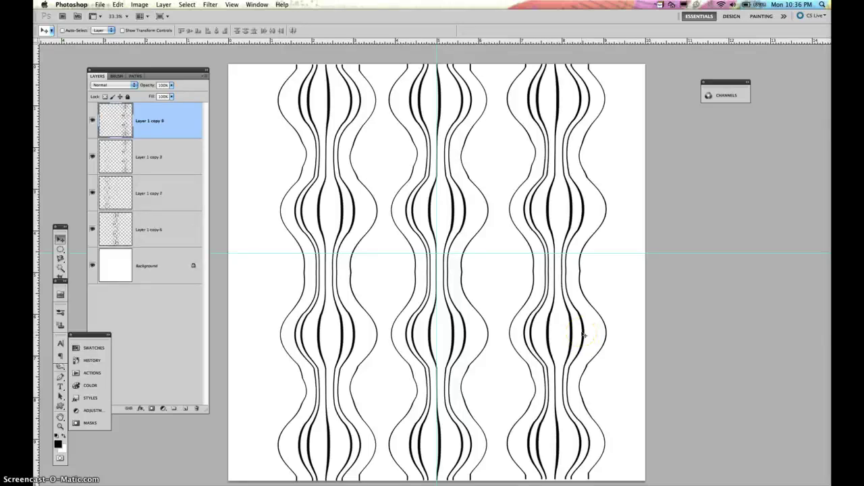
mouse_move(579, 288)
left_mouse_down()
mouse_move(565, 294)
mouse_move(676, 292)
left_mouse_up()
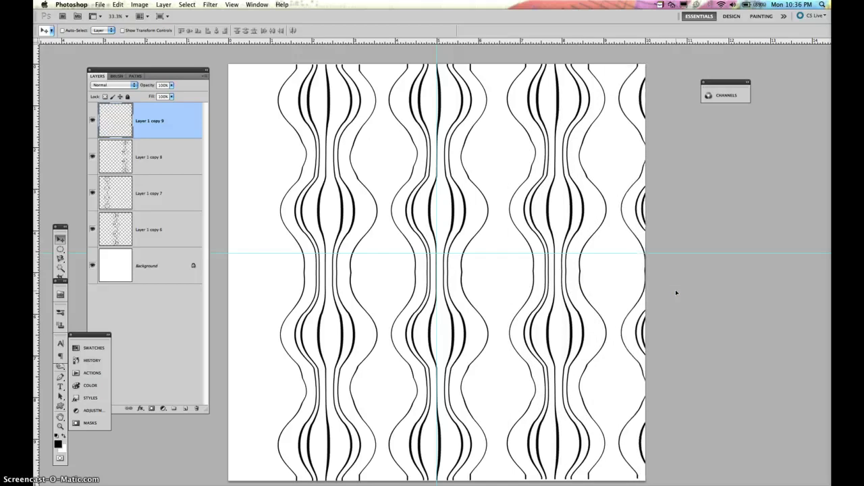
left_click_drag(676, 292, 676, 292)
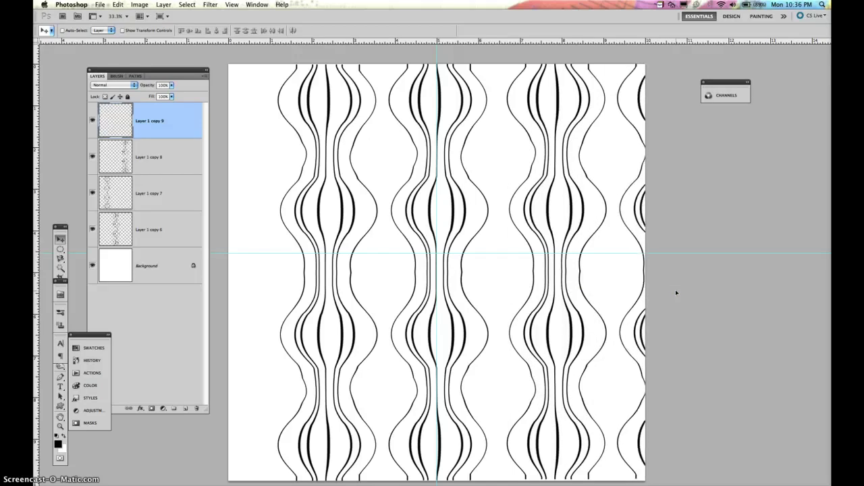
- Place one more copy as a partial column at the left edge, nudging it into position
key("ctrl+j")
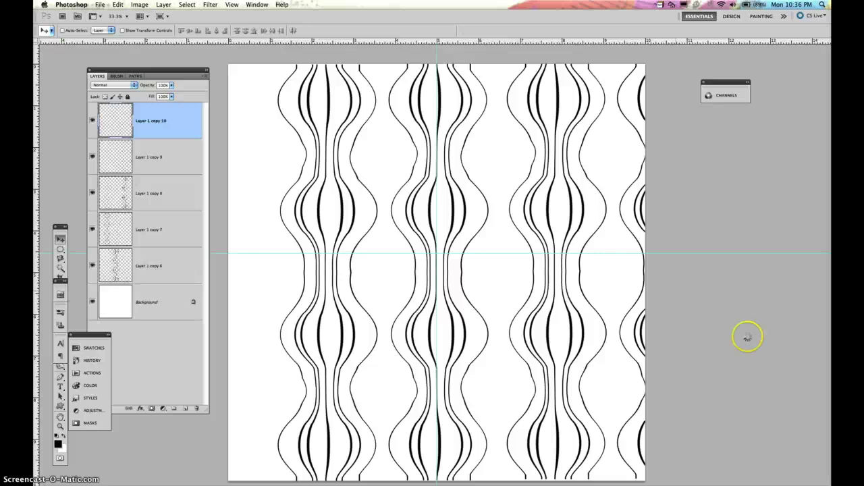
left_click_drag(638, 229, 515, 273)
mouse_move(405, 289)
left_mouse_down()
mouse_move(228, 286)
mouse_move(201, 227)
left_mouse_up()
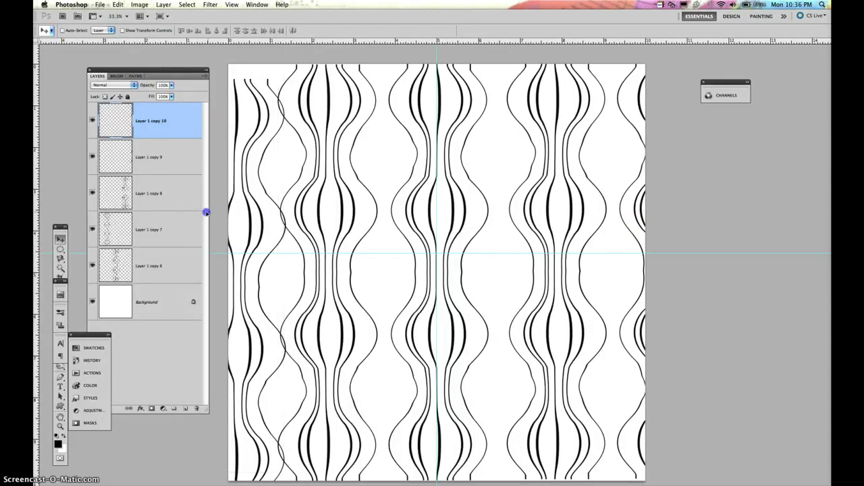
key("ctrl+z")
mouse_move(521, 179)
left_mouse_down()
mouse_move(628, 205)
mouse_move(380, 222)
mouse_move(251, 192)
mouse_move(248, 209)
left_mouse_up()
key("shift+Left")
key("shift+Left")
key("shift+Left")
key("shift+Left")
key("shift+Left")
left_click_drag(257, 258, 248, 257)
key("shift+Left")
key("shift+Left")
key("shift+Left")
key("shift+Left")
key("shift+Left")
key("shift+Left")
key("shift+Left")
key("shift+Left")
key("shift+Left")
key("shift+Left")
key("shift+Left")
key("shift+Left")
key("shift+Left")
key("shift+Left")
key("shift+Left")
key("shift+Left")
key("shift+Left")
key("shift+Left")
key("shift+Left")
key("shift+Left")
key("shift+Left")
key("shift+Left")
key("shift+Left")
key("shift+Left")
key("shift+Left")
key("shift+Left")
key("shift+Left")
key("shift+Left")
key("shift+Left")
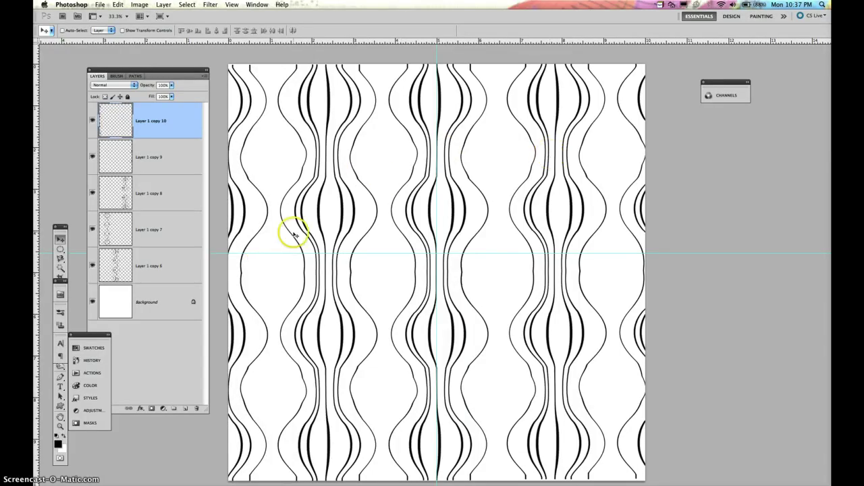
- Merge Layer 1 copy 6 through copy 10 into a single layer
left_click(116, 274)
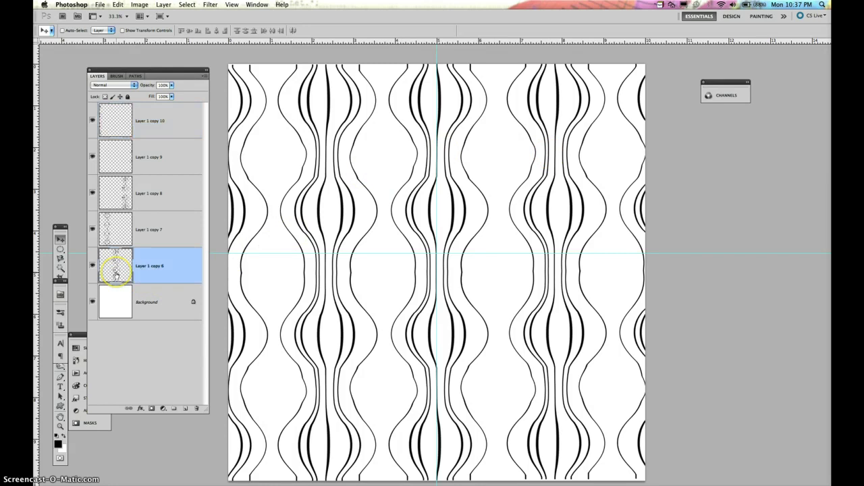
left_click(113, 125)
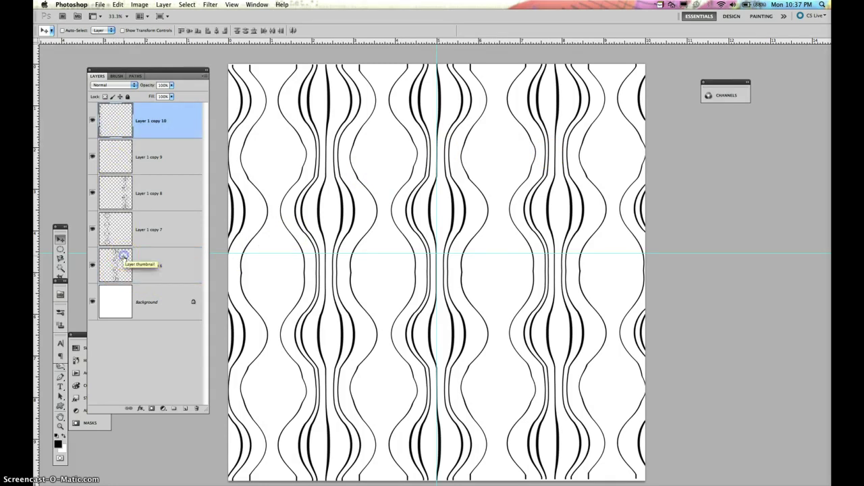
left_click(124, 258, "shift")
left_click(218, 82)
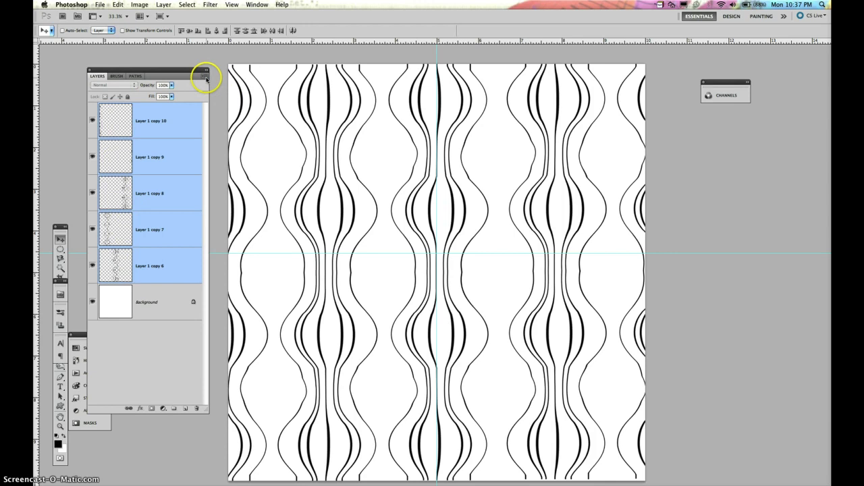
left_click(206, 78)
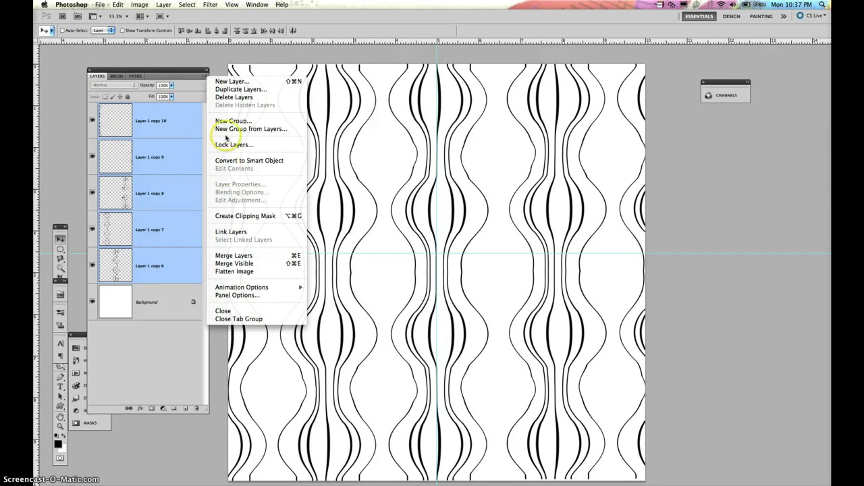
left_click(229, 256)
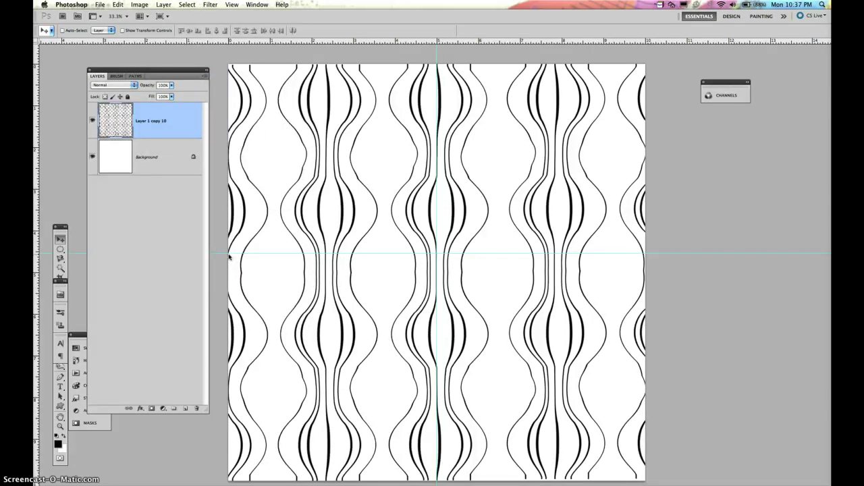
- Stretch the merged pattern slightly taller past the canvas top and bottom edges
key("super+t")
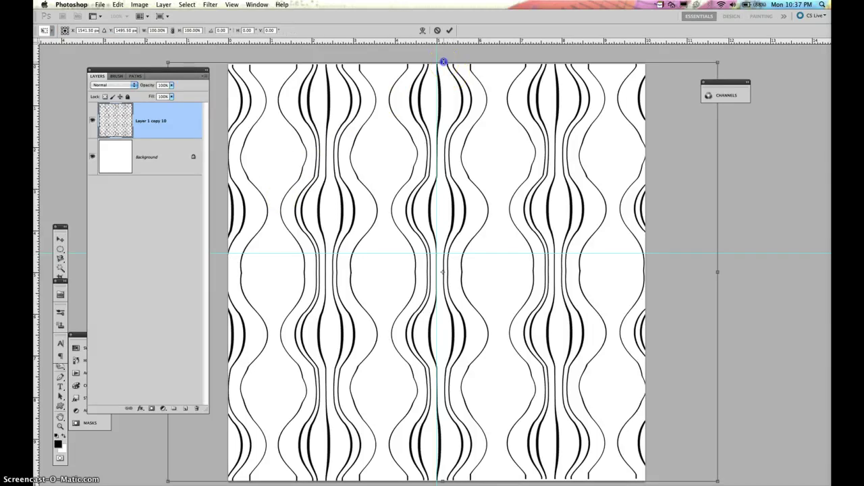
left_click_drag(443, 62, 443, 59)
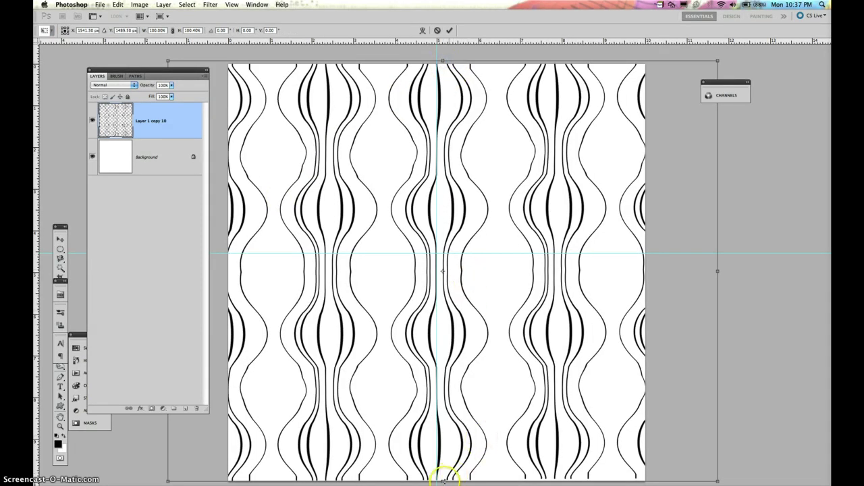
left_click_drag(442, 481, 443, 485)
key("Return")
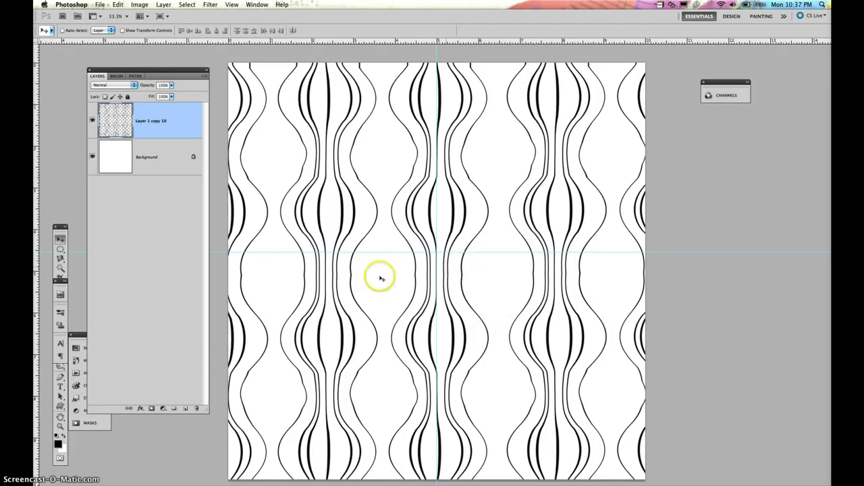
left_click(256, 4)
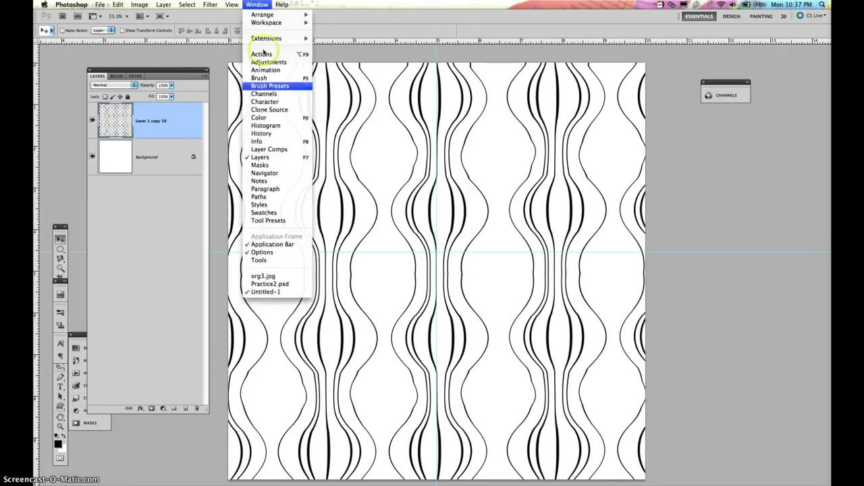
left_click(293, 282)
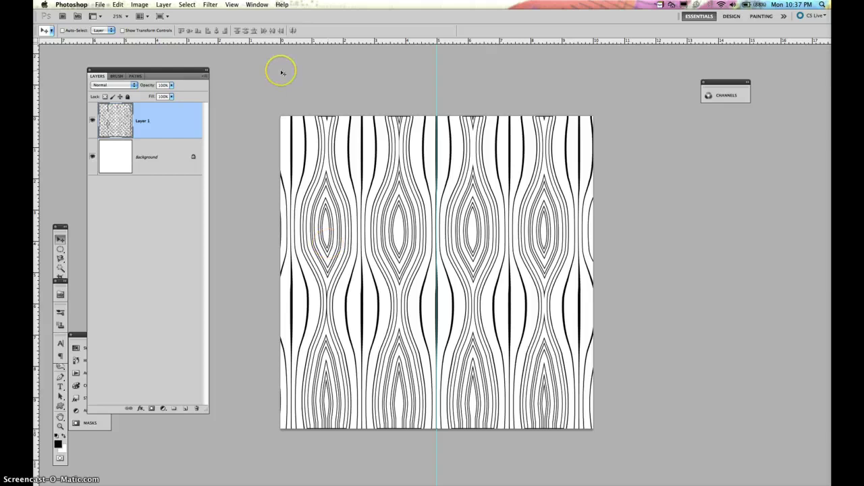
left_click(250, 3)
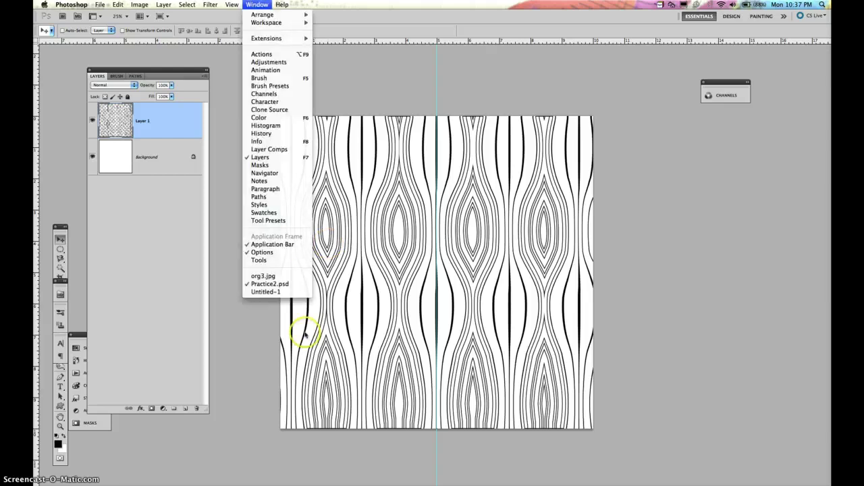
left_click(280, 292)
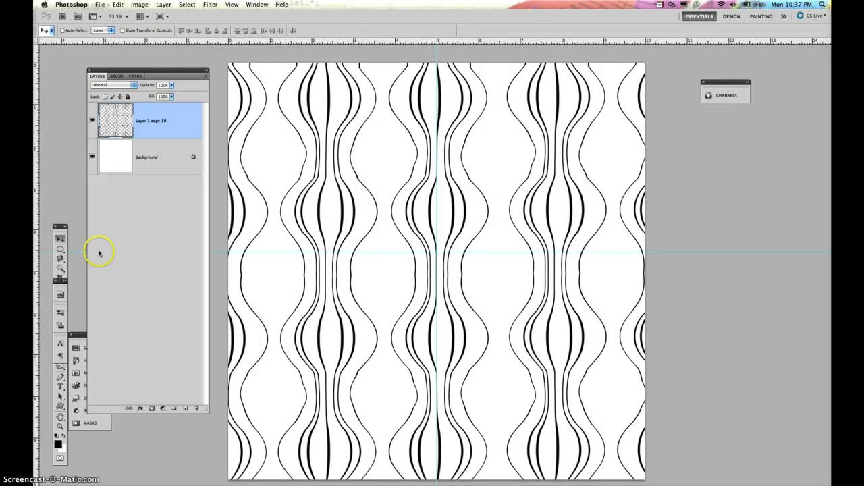
- Switch to the Magic Wand Tool from the Quick Selection flyout
left_click(61, 269)
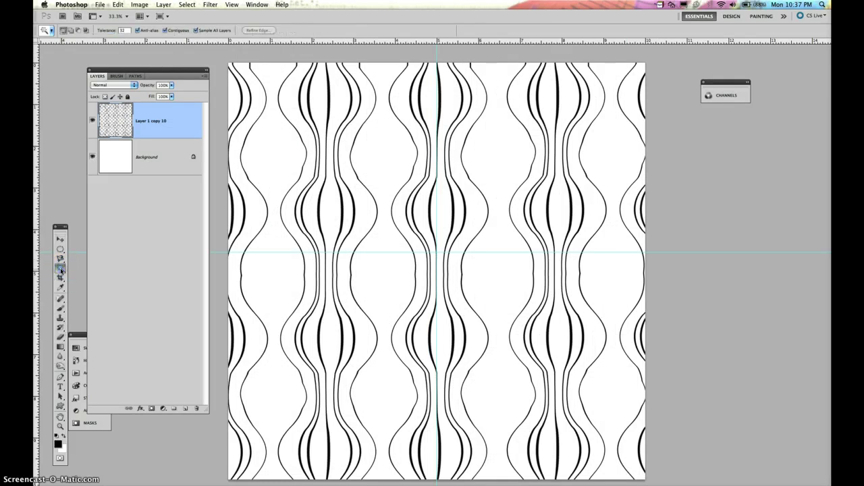
left_click(60, 269)
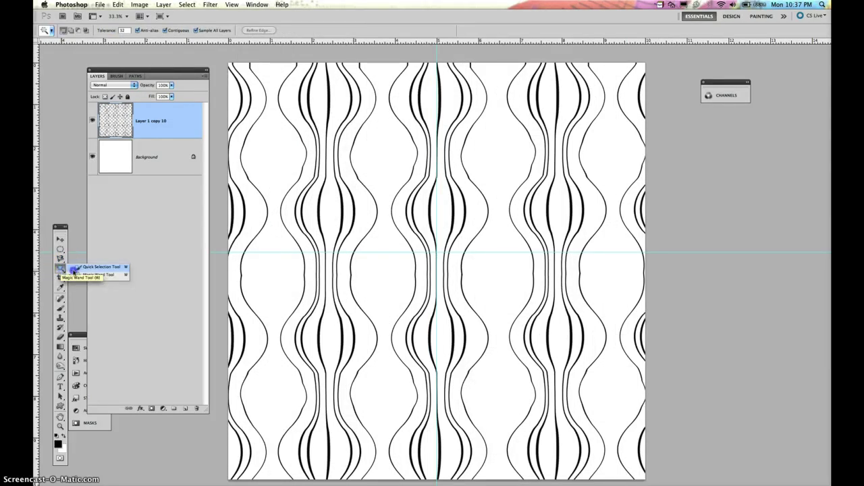
left_click(102, 275)
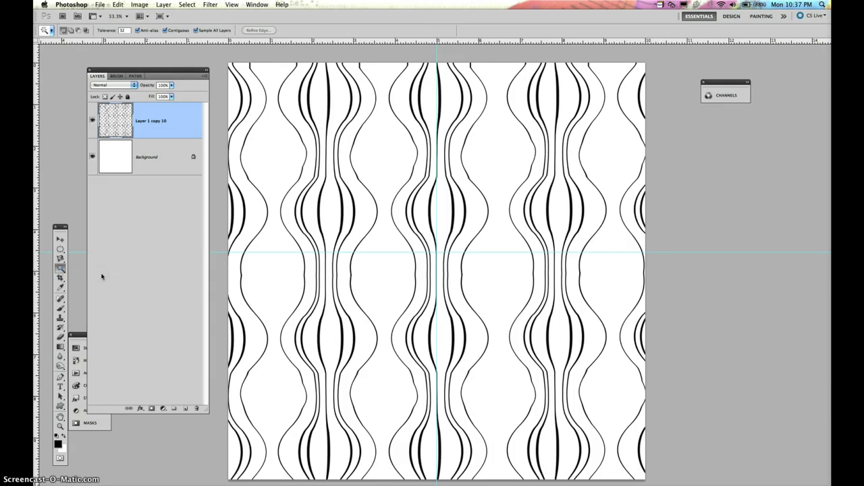
- Select the white bands between the wavy columns together as one selection
left_click(278, 157)
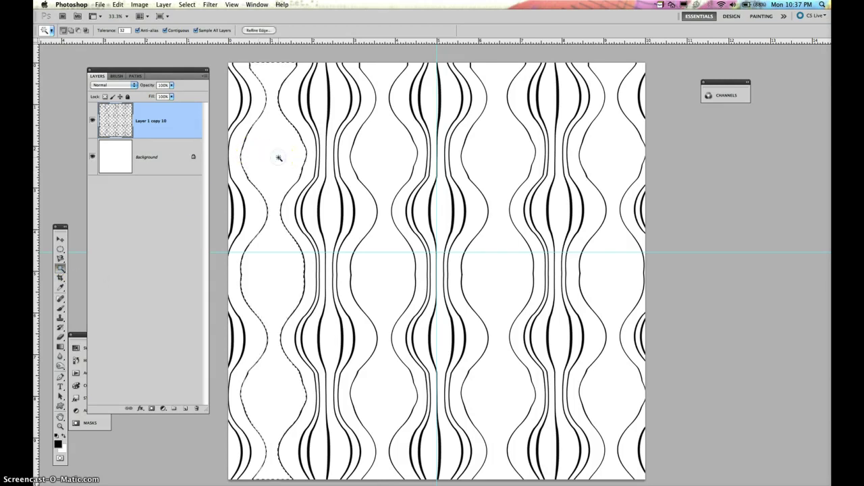
left_click(391, 140, "shift")
left_click(494, 146, "shift")
left_click(598, 139, "shift")
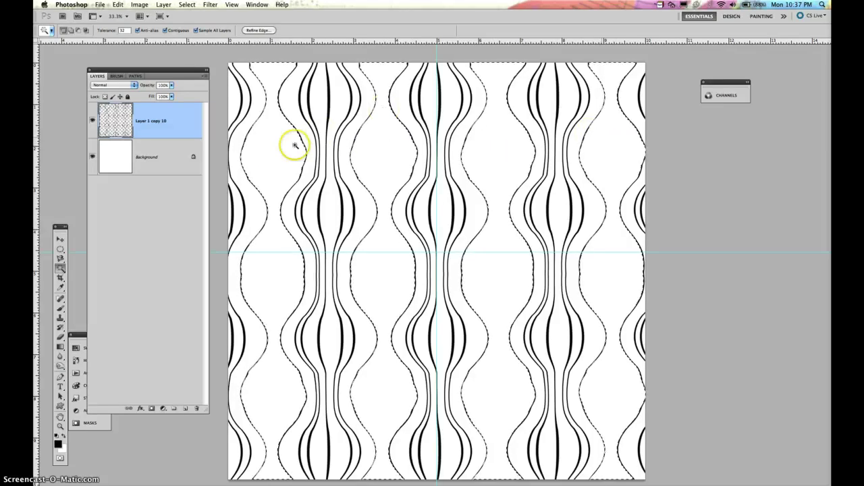
left_click(251, 97)
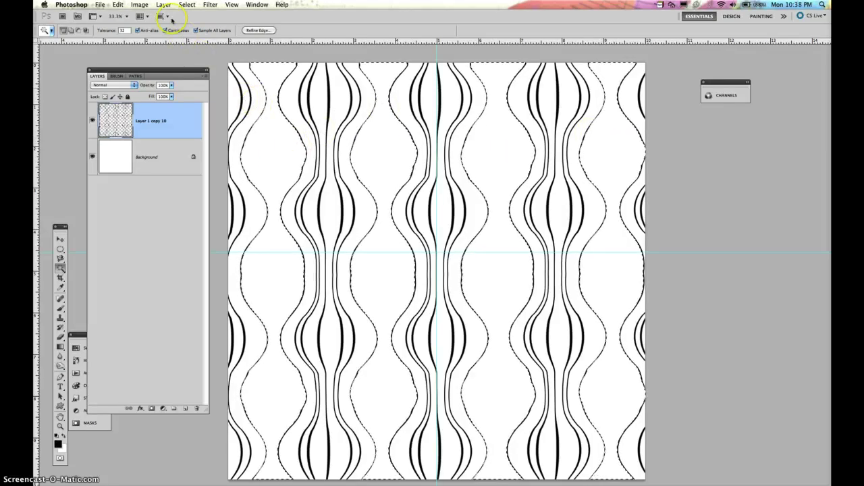
- Contract the selection by 45 pixels
left_click(187, 5)
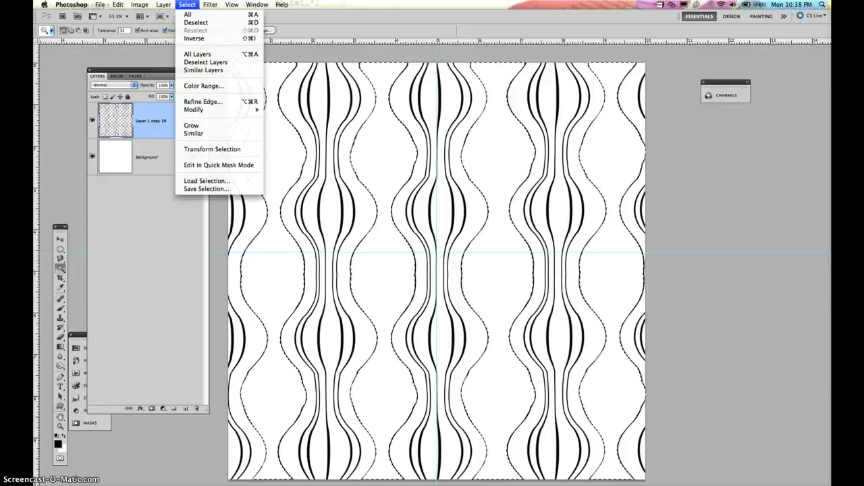
left_click(198, 110)
left_click(282, 133)
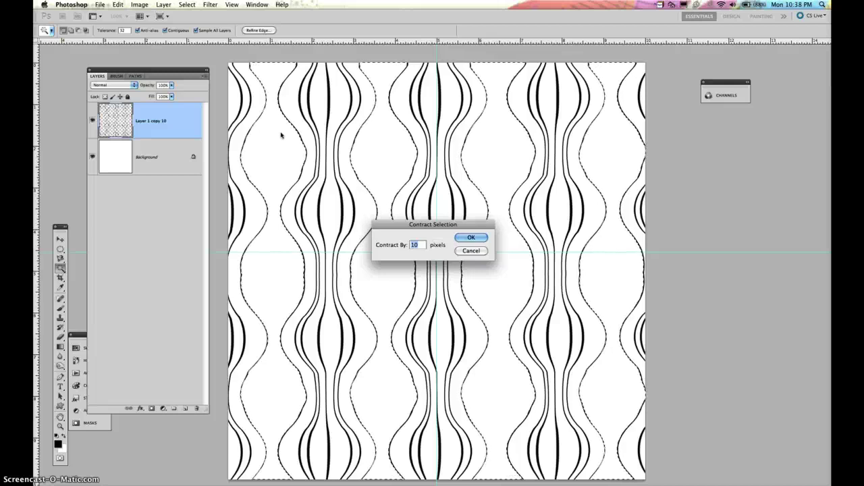
type("45")
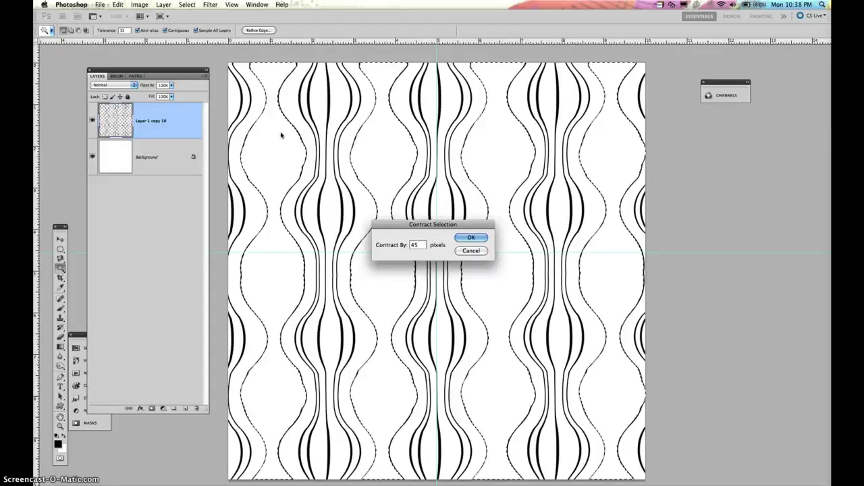
key("Return")
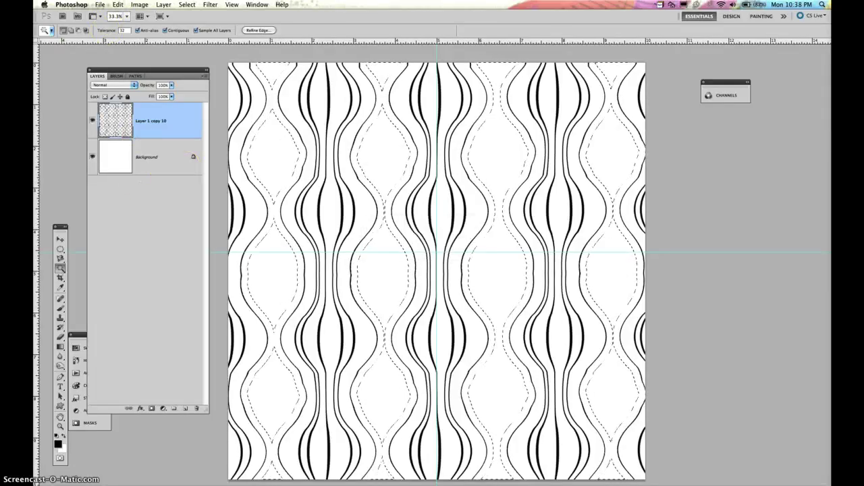
- Stroke the selection with a 5 px black line placed Inside
left_click(118, 4)
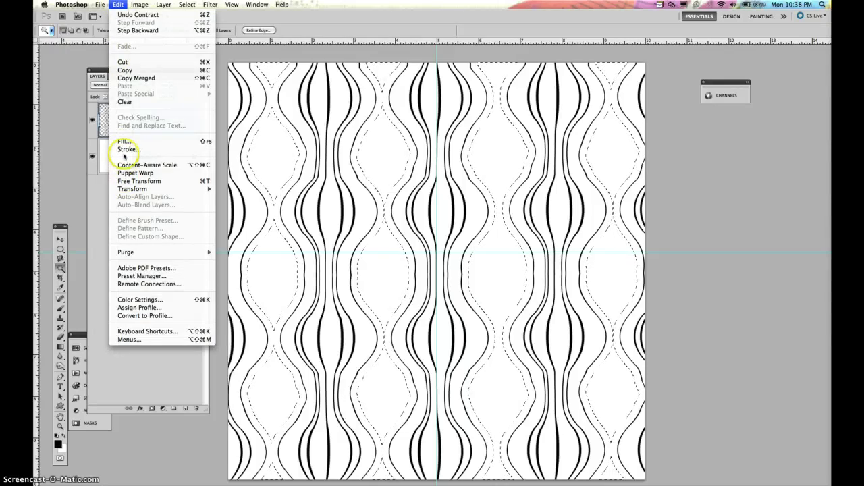
left_click(125, 149)
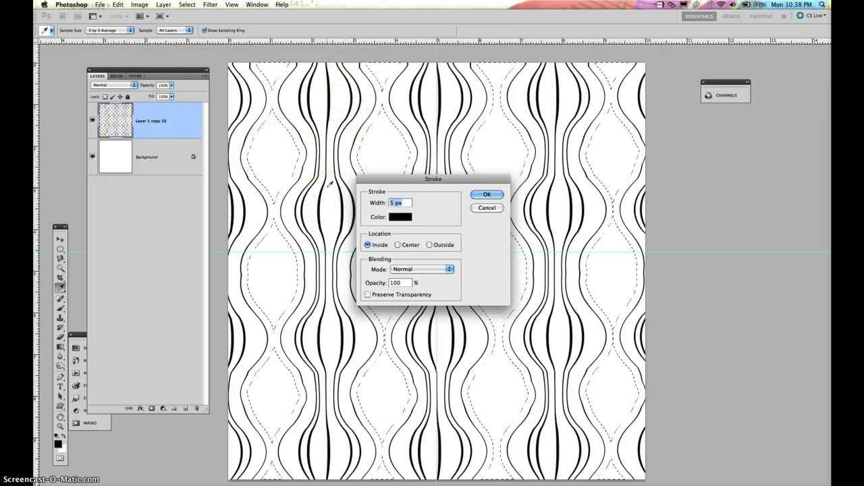
key("Return")
key("w")
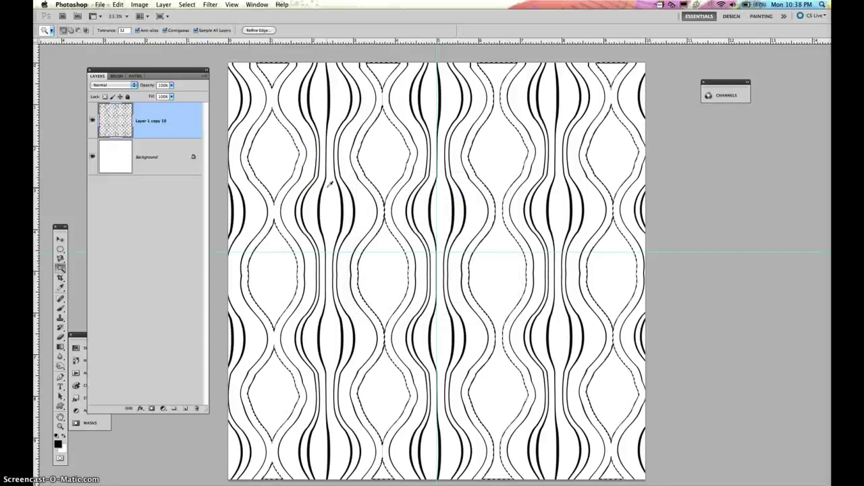
- Contract the selection by 10 pixels and stroke it with the black inside outline
left_click(187, 4)
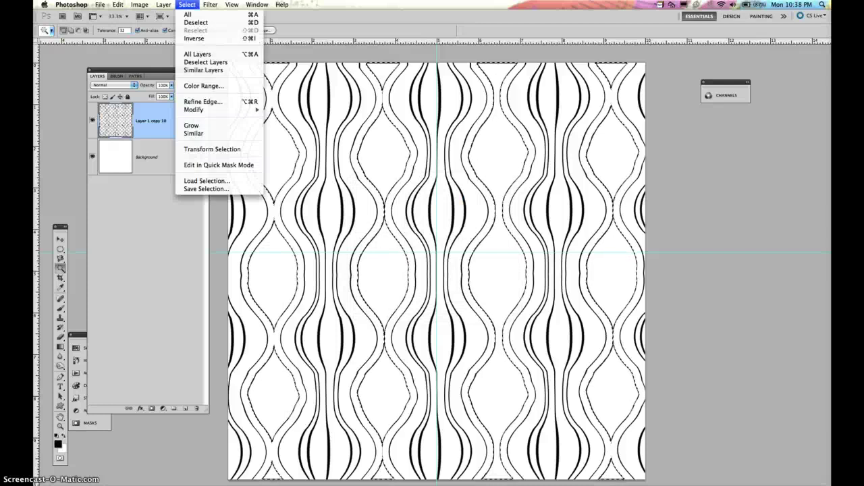
mouse_move(223, 109)
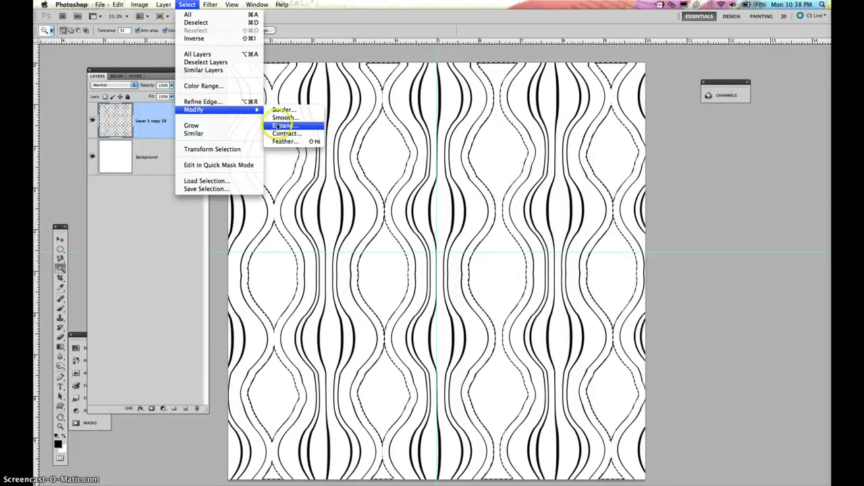
left_click(278, 133)
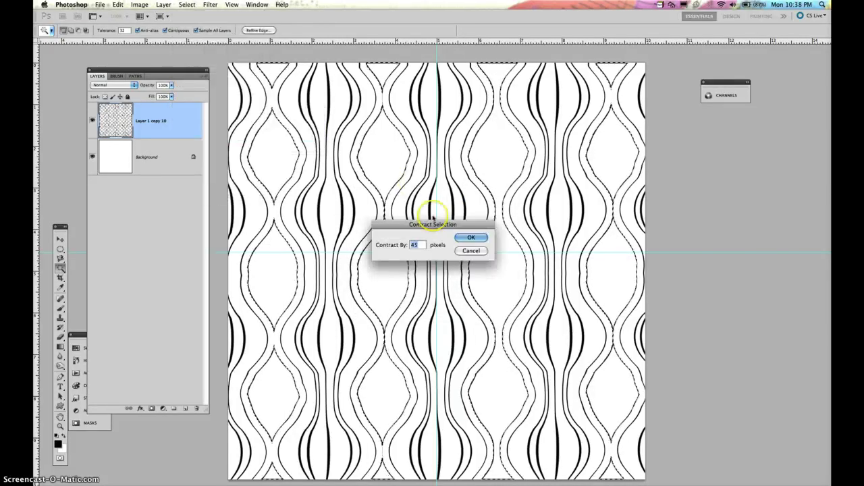
type("10")
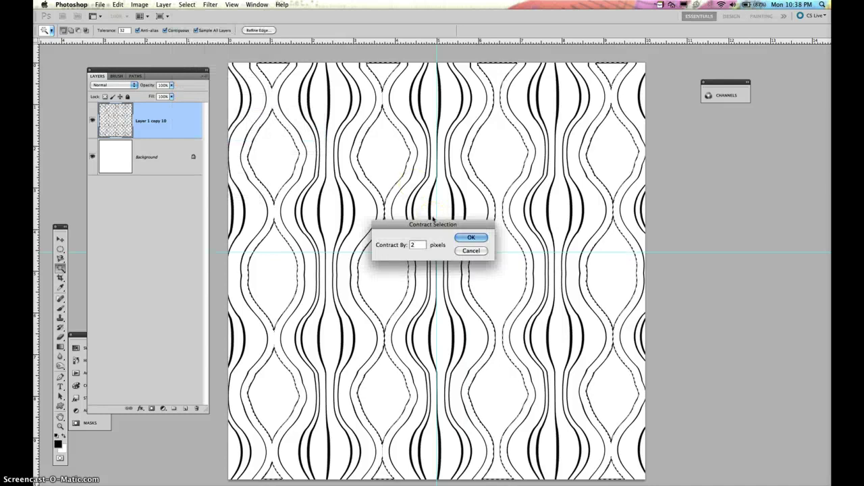
key("Return")
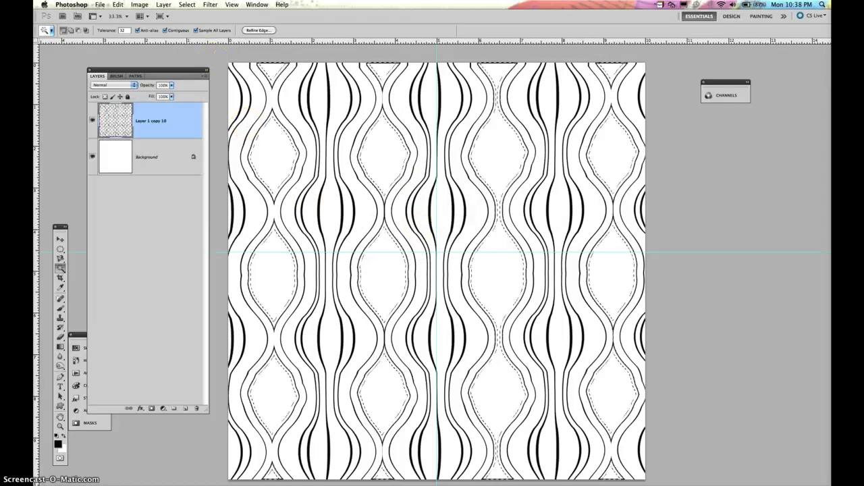
left_click(118, 5)
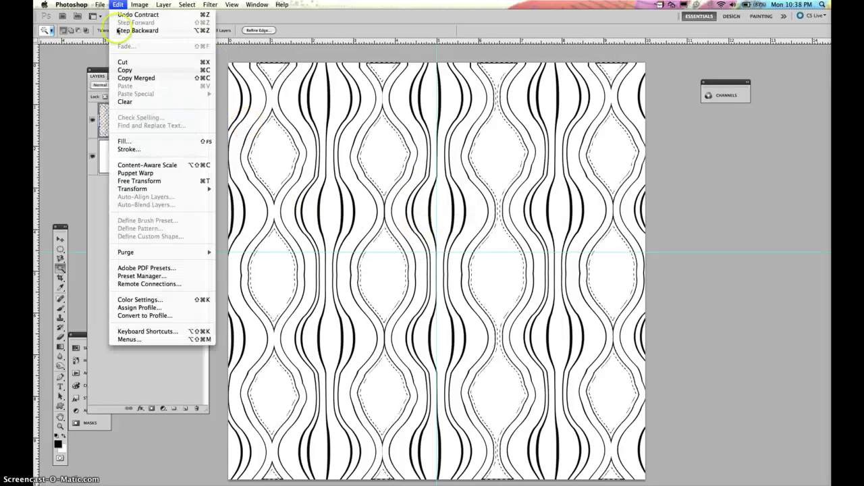
left_click(129, 149)
key("Return")
key("w")
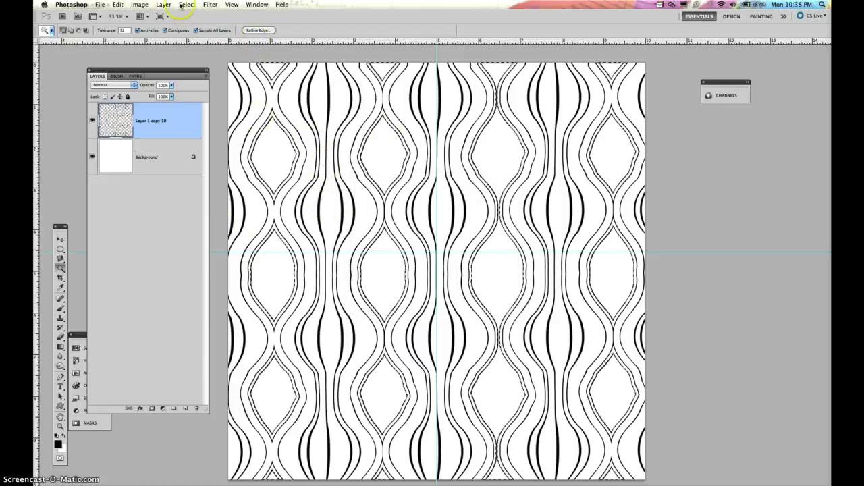
- Contract the selection by another 35 pixels, stroke it again, and deselect
left_click(164, 4)
mouse_move(187, 4)
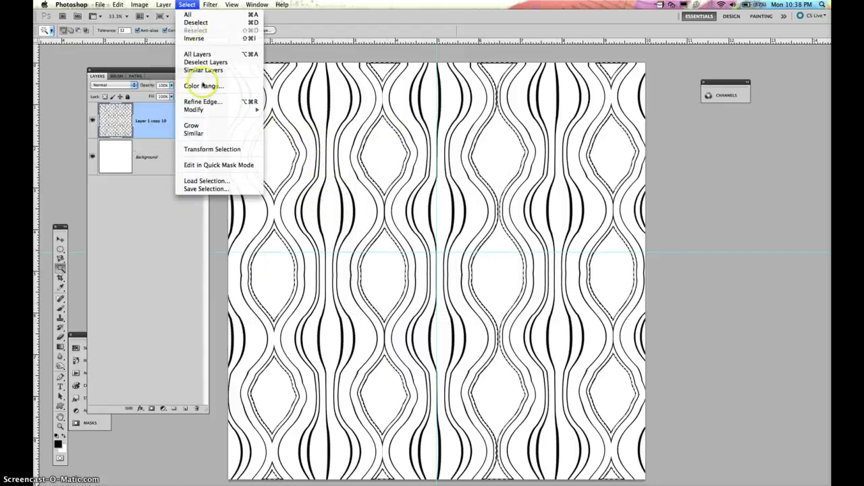
mouse_move(203, 109)
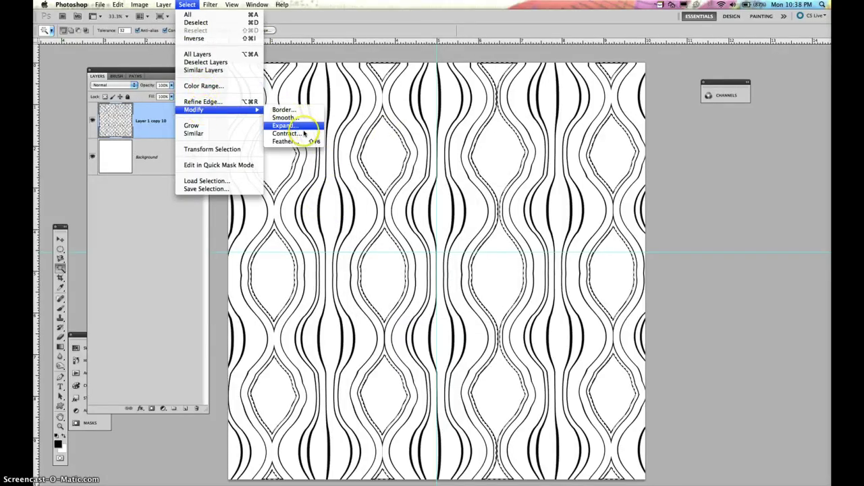
left_click(286, 133)
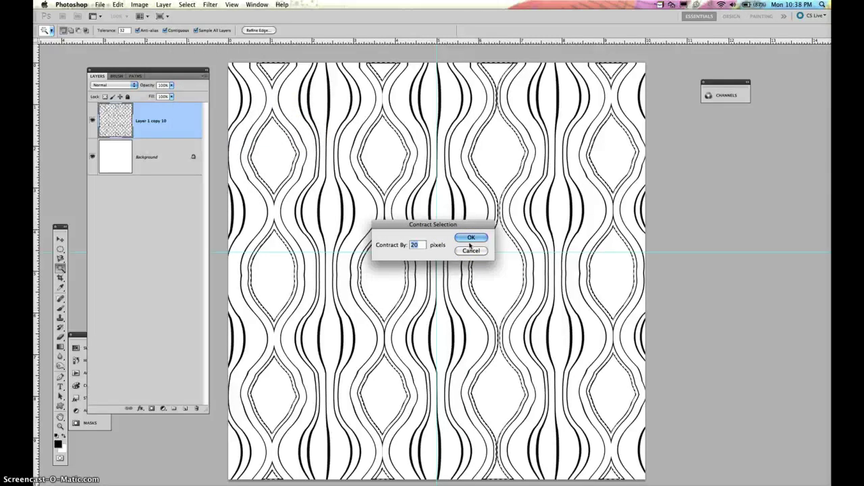
type("35")
key("Return")
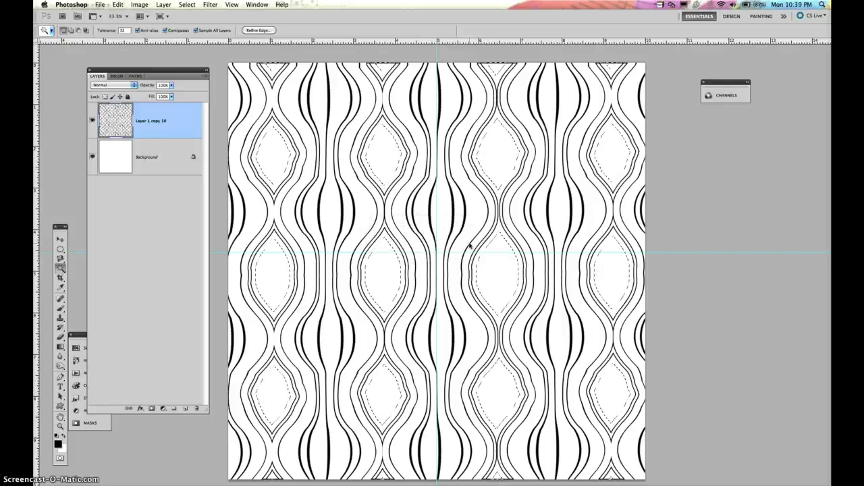
left_click(268, 349)
left_click(138, 364)
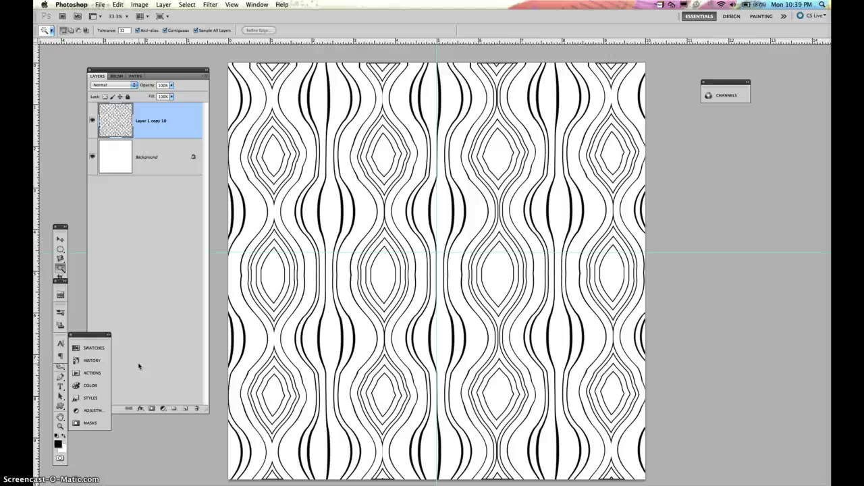
- Add a new layer above the Background and marquee a tall full-height strip over the pattern's left part
left_click(116, 162)
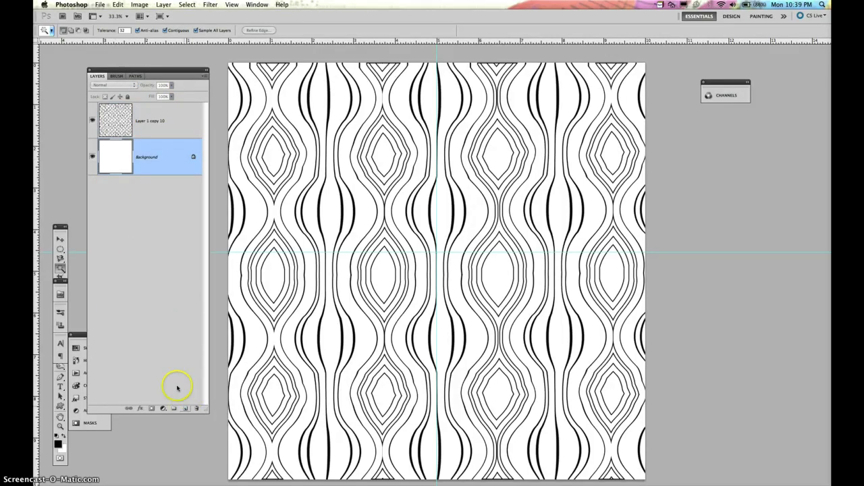
left_click(186, 408)
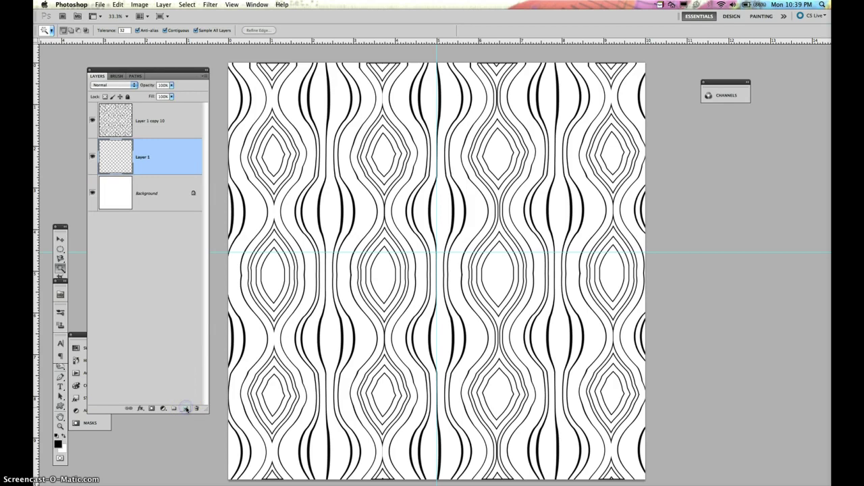
left_click(61, 251)
left_click(62, 252)
left_click(73, 248)
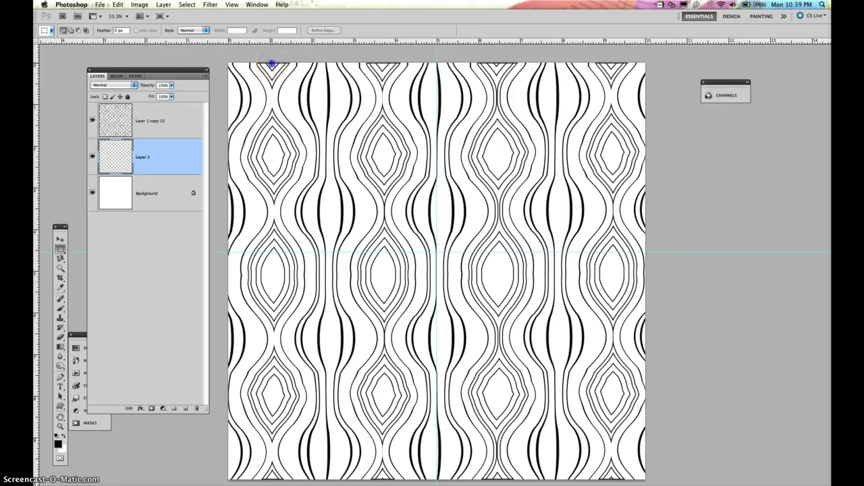
left_click_drag(272, 103, 382, 482)
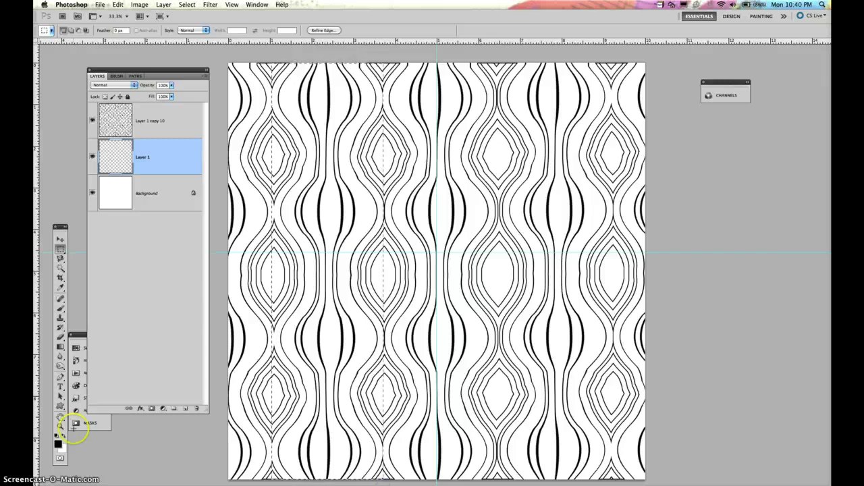
- Fill the selected strip with a red #f80808 gradient that is solid at left and fades rightward
left_click(60, 347)
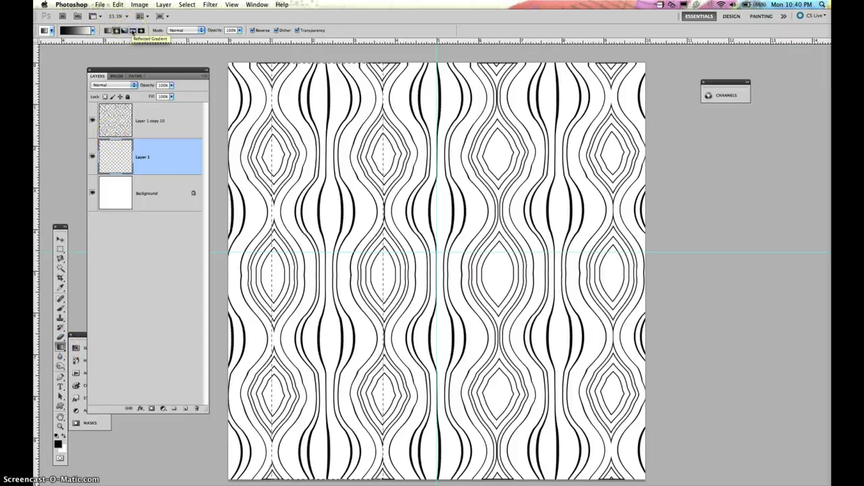
left_click(94, 31)
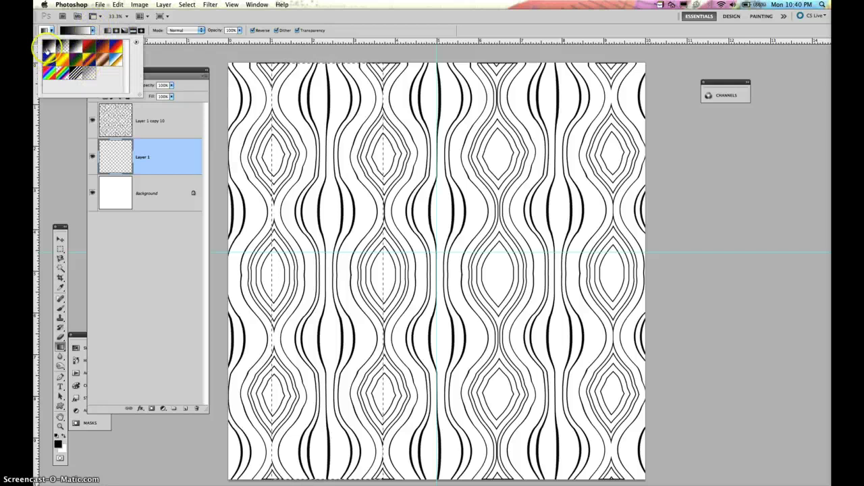
left_click(58, 444)
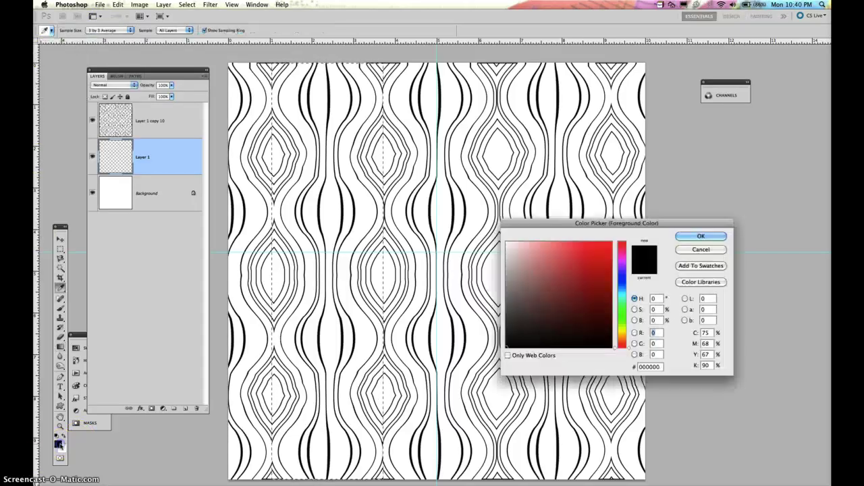
left_click(609, 246)
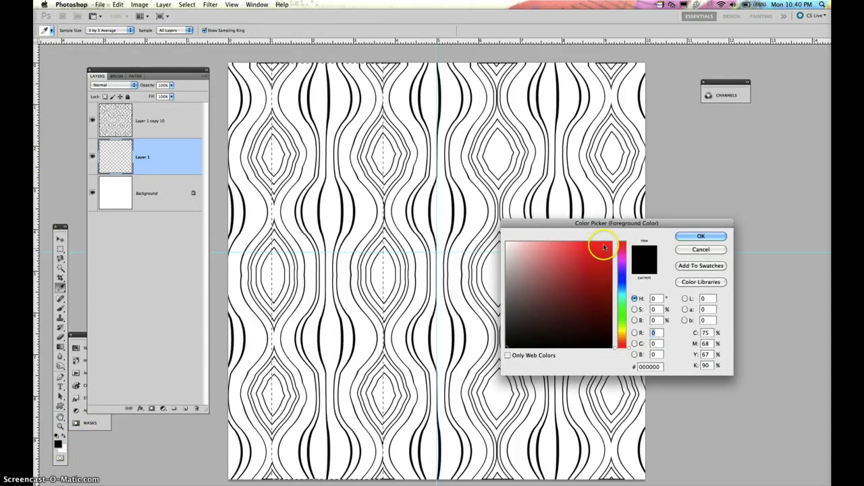
left_click(700, 235)
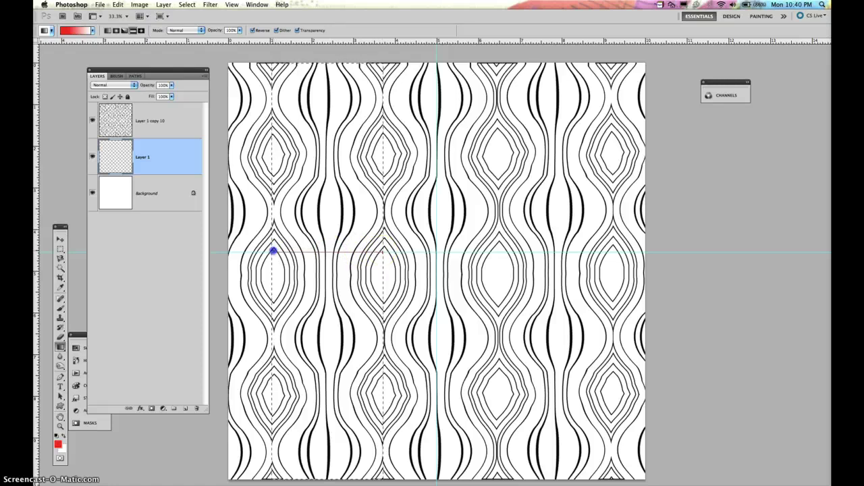
left_click_drag(383, 251, 273, 251)
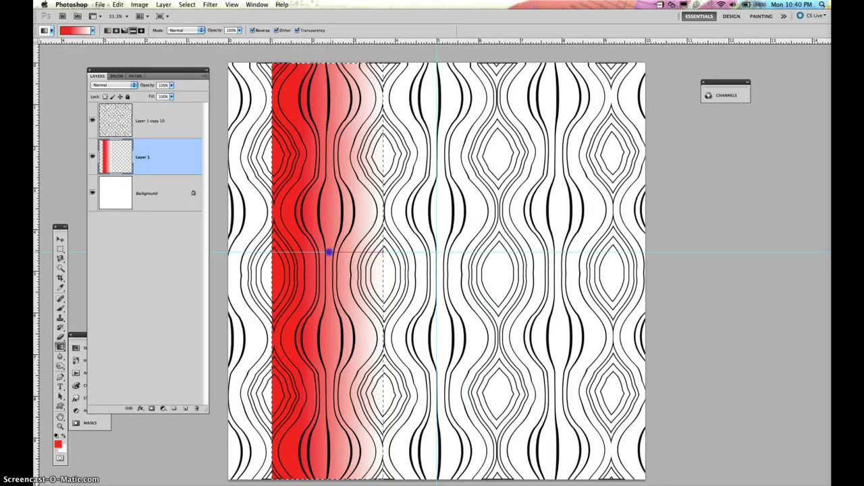
left_click_drag(329, 252, 379, 252)
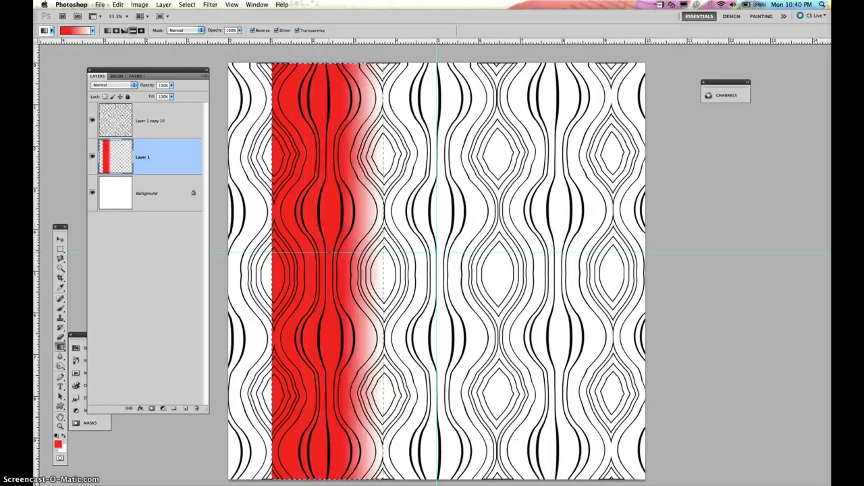
- Edit the gradient to a centred red stop with a white left stop, and redraw it across the strip
left_click(80, 32)
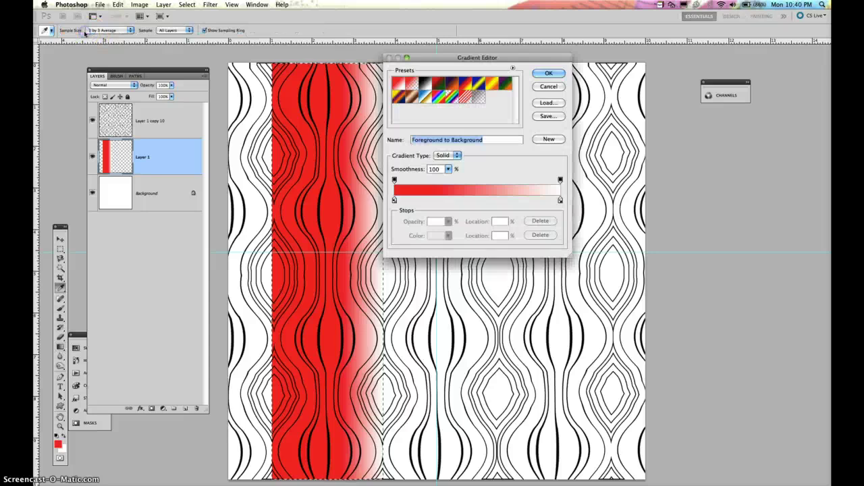
left_click_drag(394, 201, 480, 203)
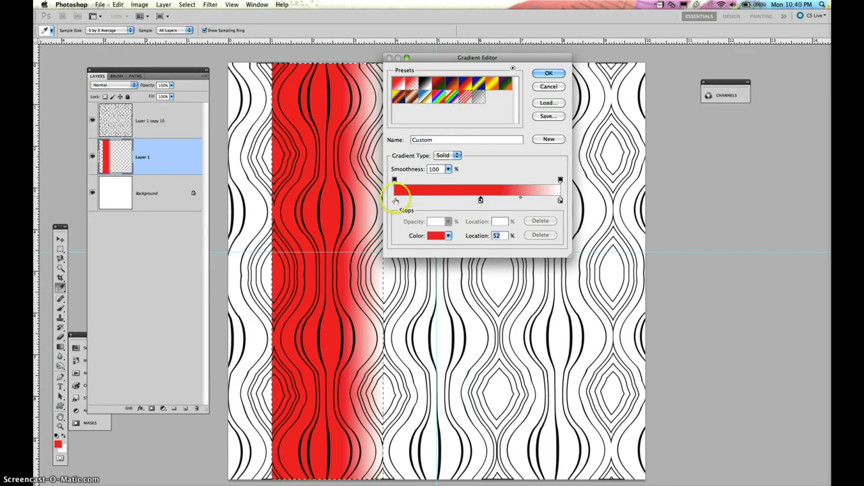
left_click(395, 199)
double_click(395, 200)
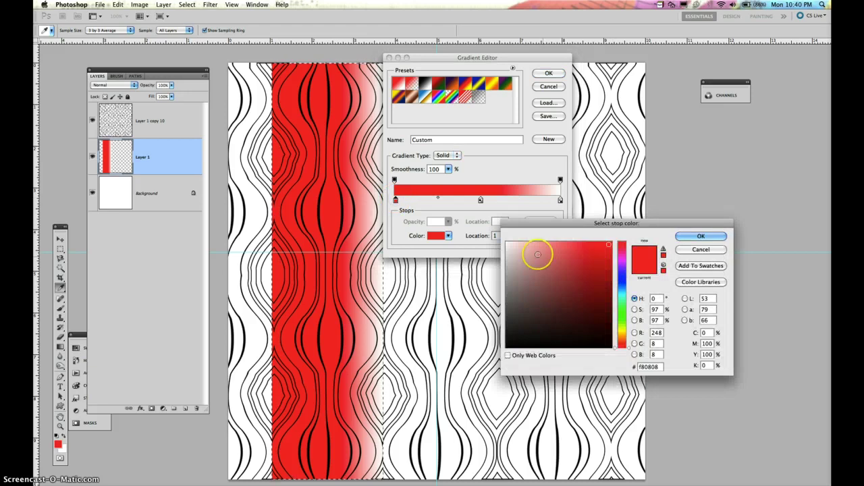
left_click(506, 244)
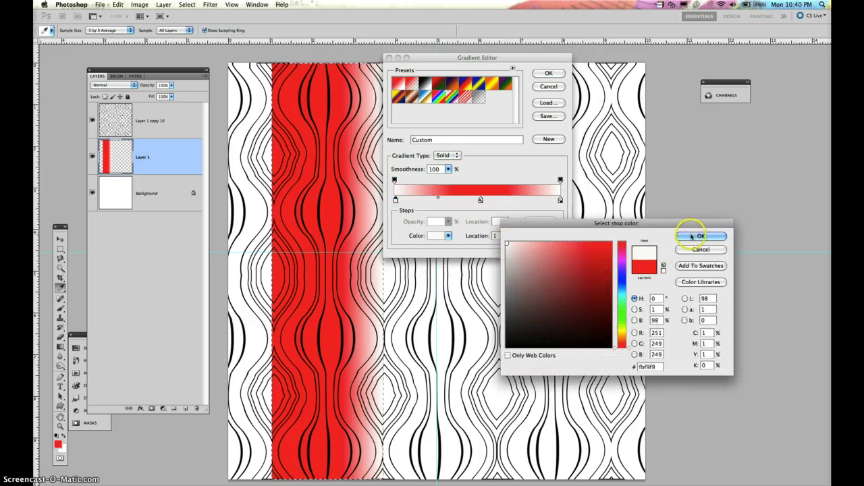
left_click(690, 234)
left_click(558, 72)
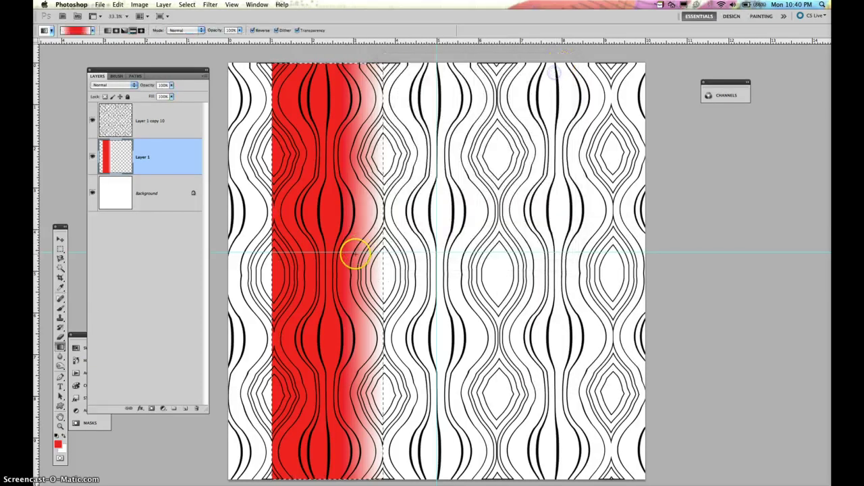
left_click_drag(383, 251, 272, 251)
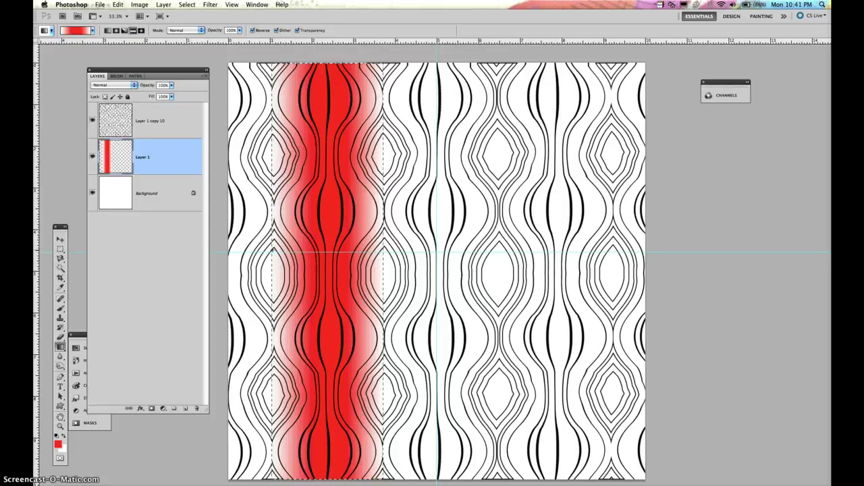
- Deselect, duplicate the red band layer and move the copy to the canvas's left edge
key("super+d")
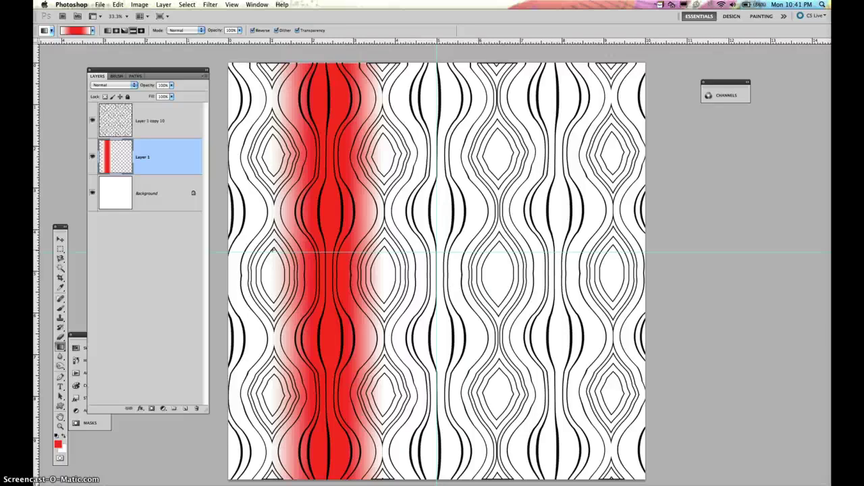
key("super+j")
left_click(60, 239)
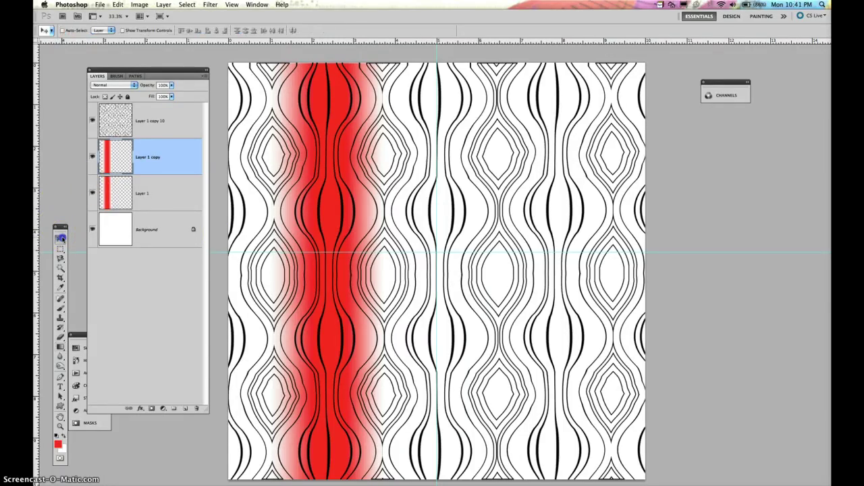
left_click_drag(335, 201, 231, 195)
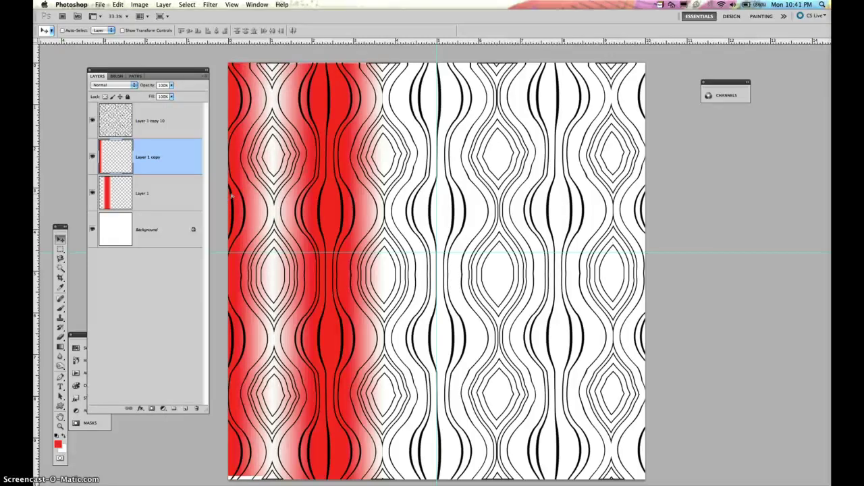
- Duplicate the band again, place it just right of centre, and select both band layers
key("super+j")
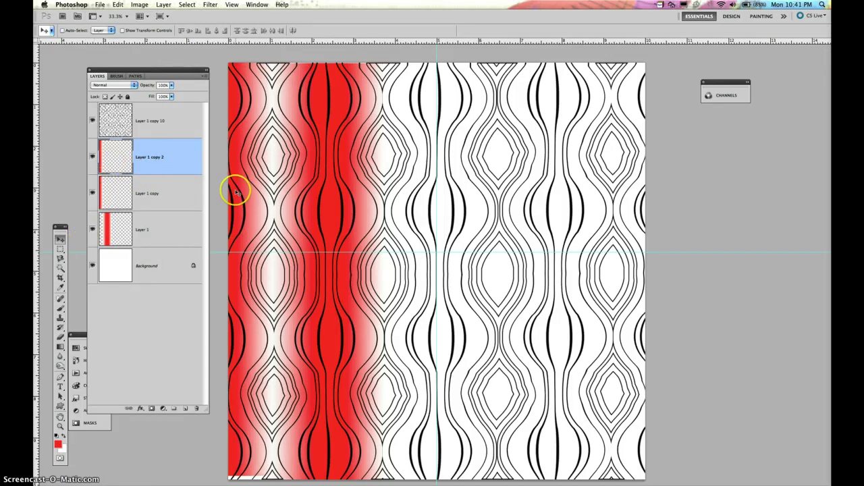
left_click_drag(306, 178, 452, 177)
left_click_drag(407, 239, 425, 258)
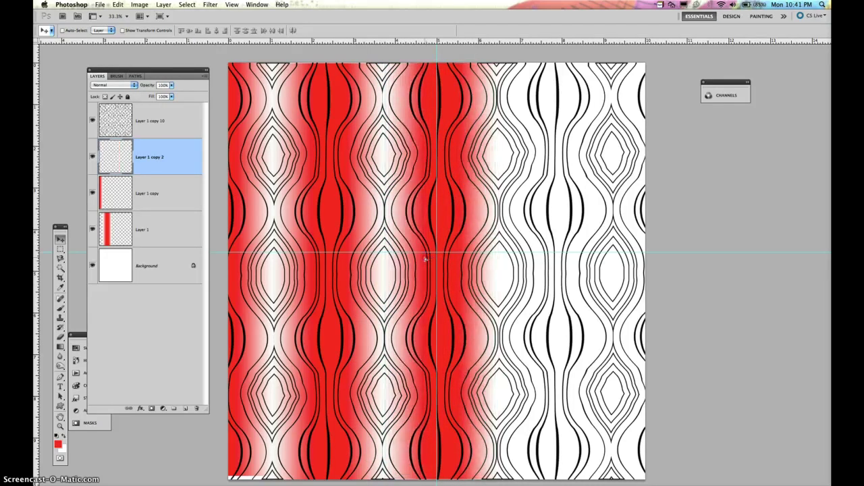
left_click(263, 325)
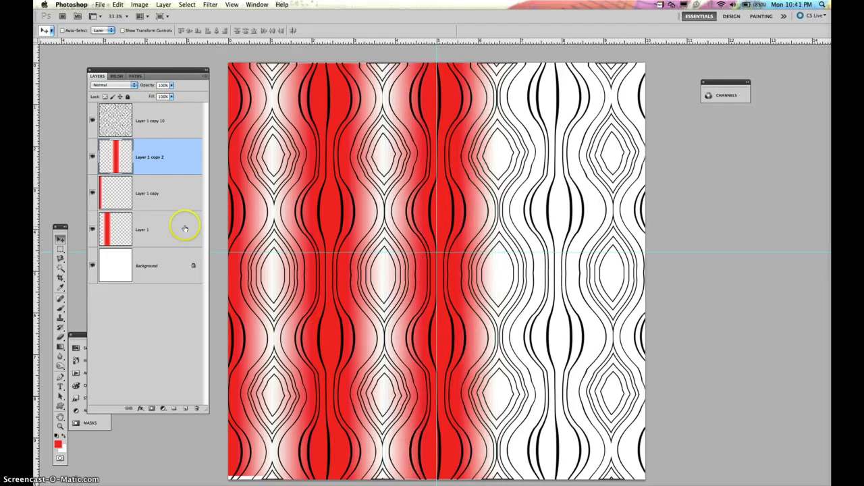
left_click(119, 195)
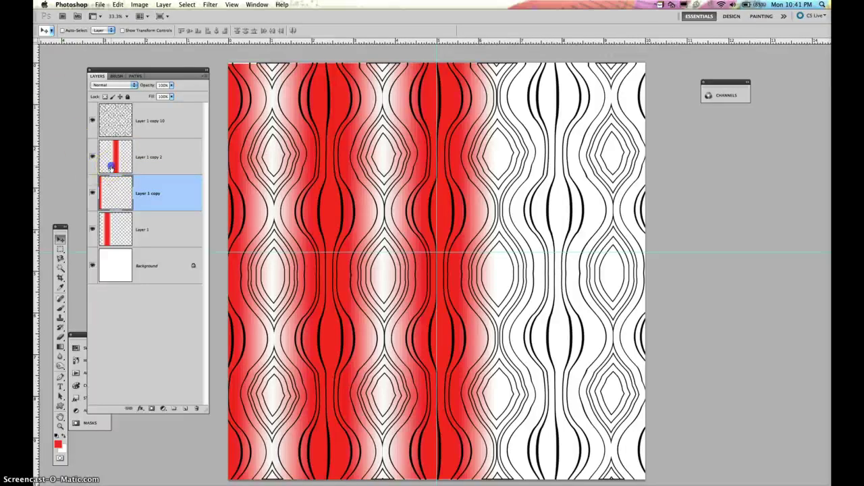
left_click(112, 168)
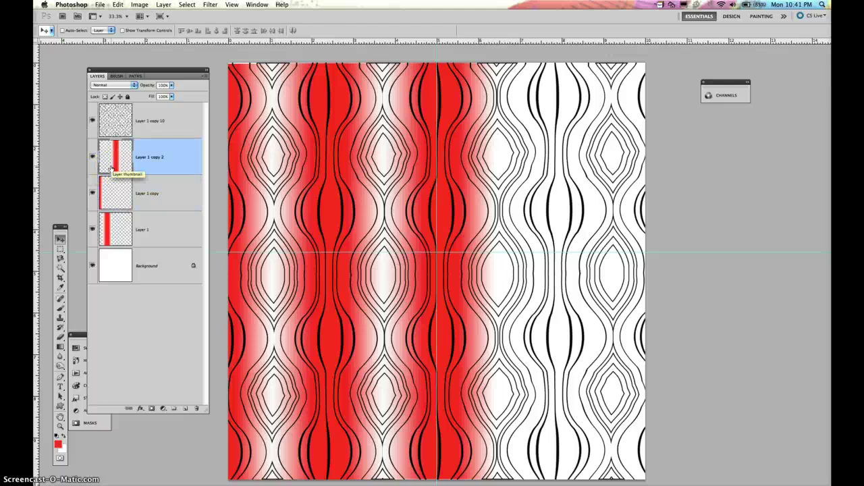
- Merge the red band layers into Layer 1 copy, duplicate it and align the copy across the right half
key("super+e")
key("super+e")
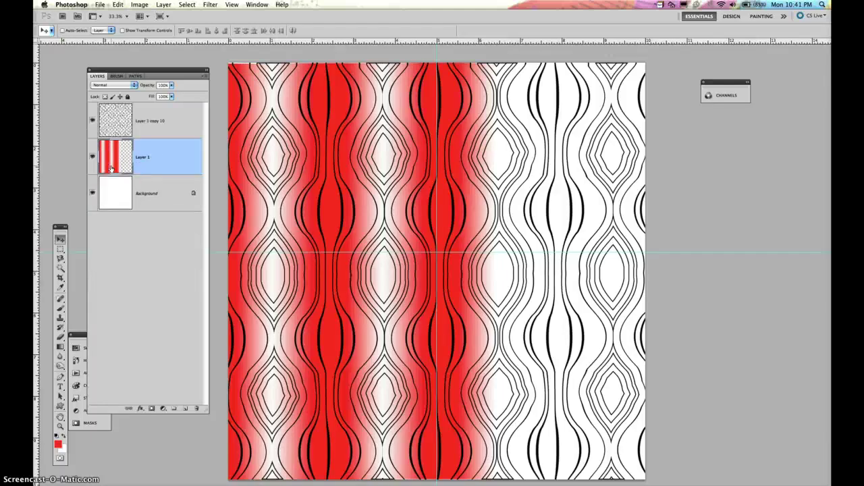
key("super+j")
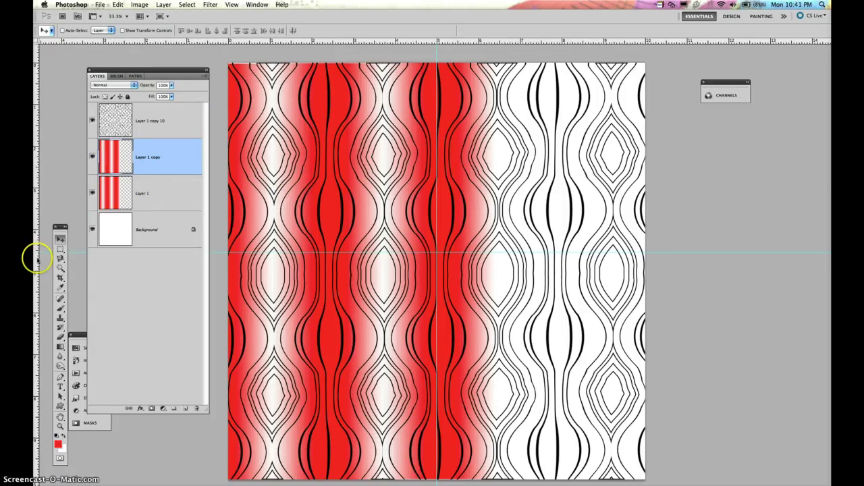
left_click_drag(480, 210, 617, 214)
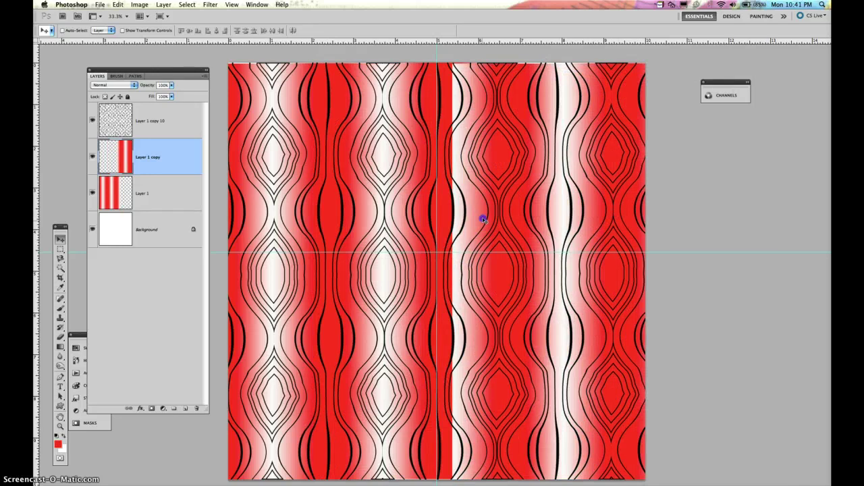
left_click_drag(481, 217, 528, 217)
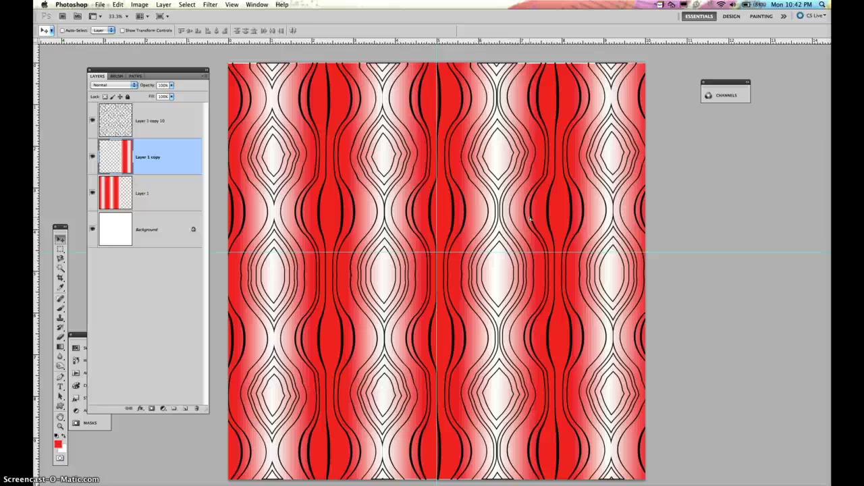
left_click(510, 68)
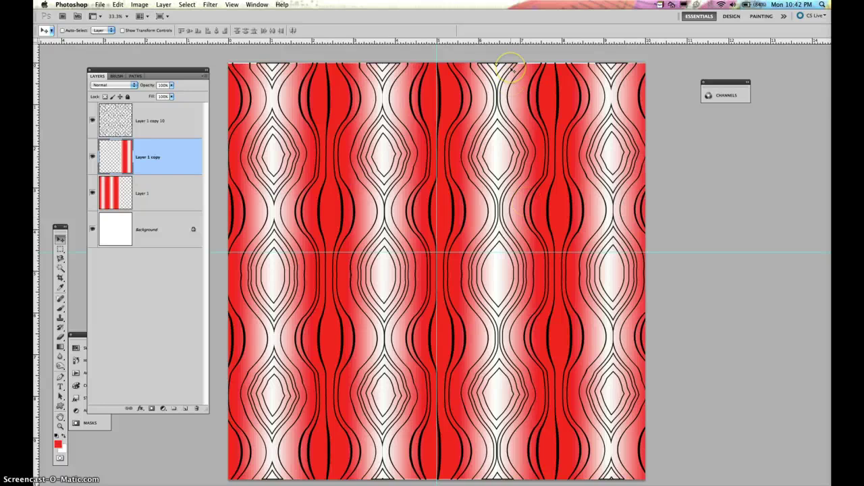